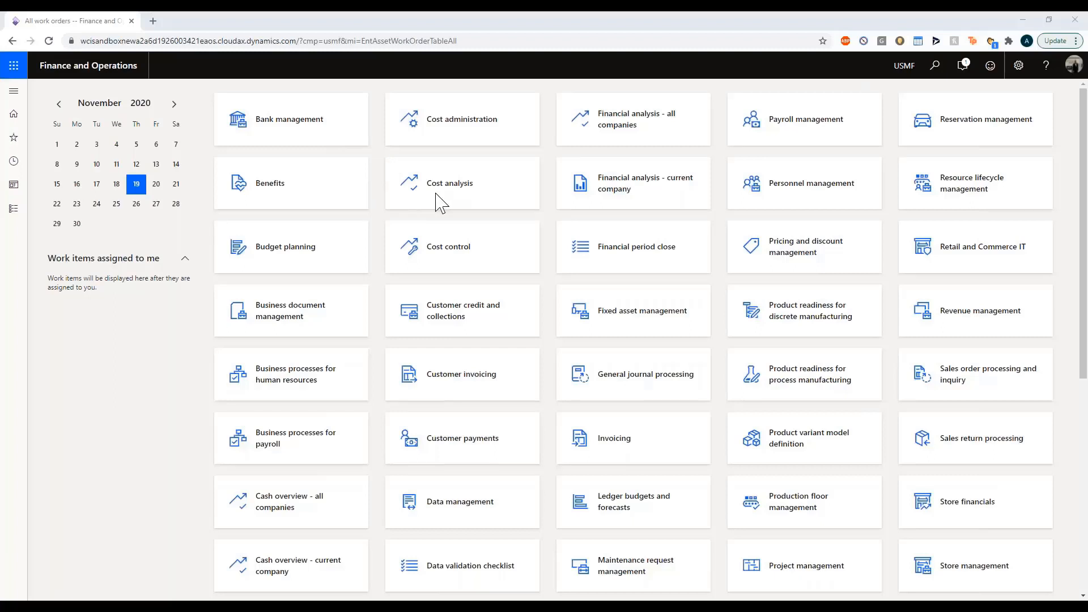
- Open the list of all assets in the Asset management module
left_click(14, 92)
left_click(84, 163)
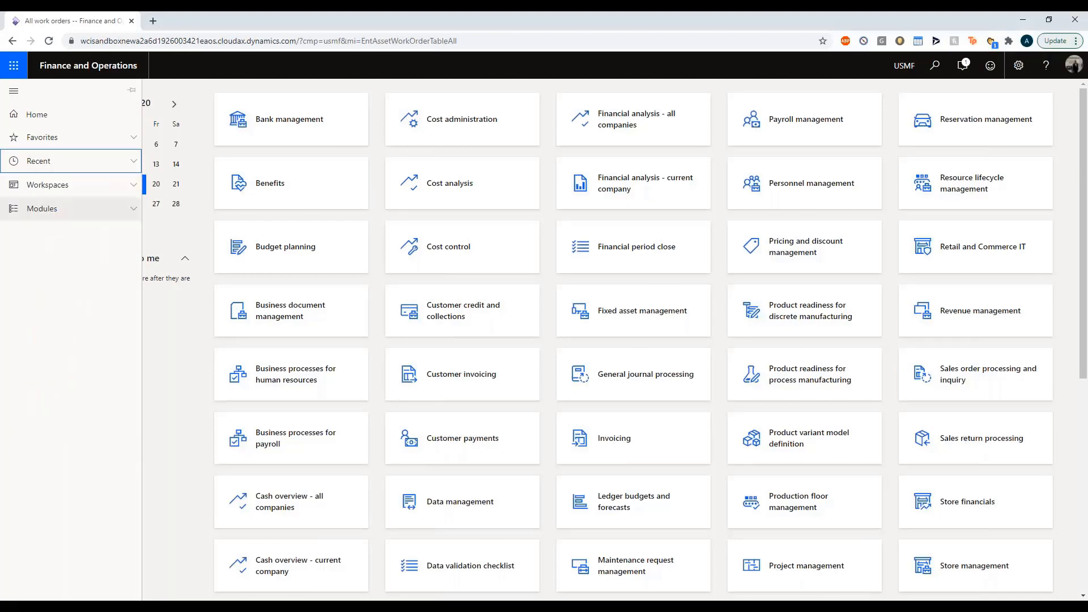
left_click(84, 210)
left_click(79, 276)
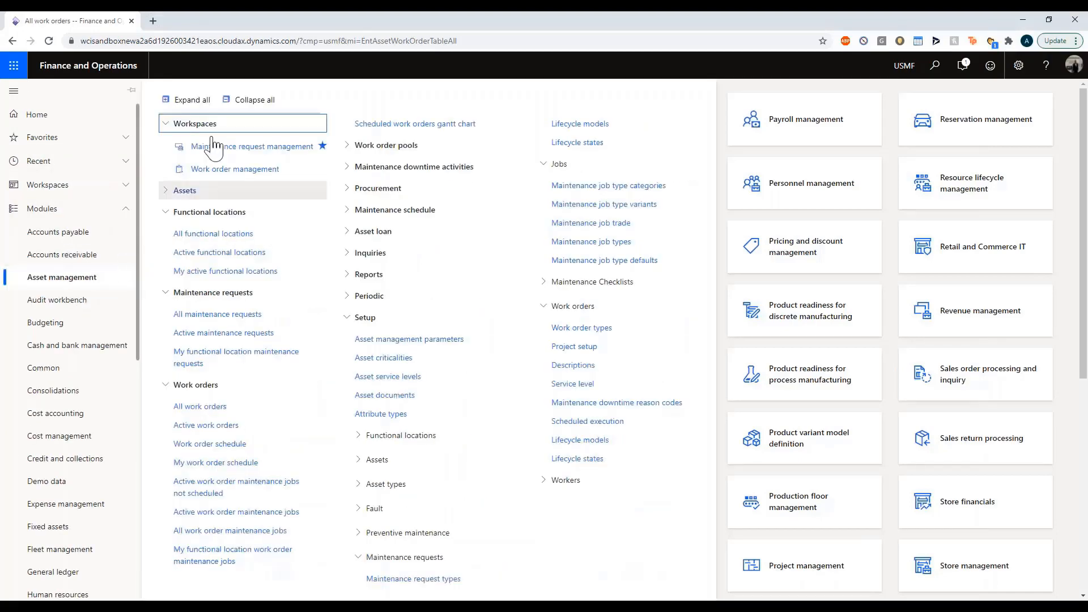
left_click(250, 103)
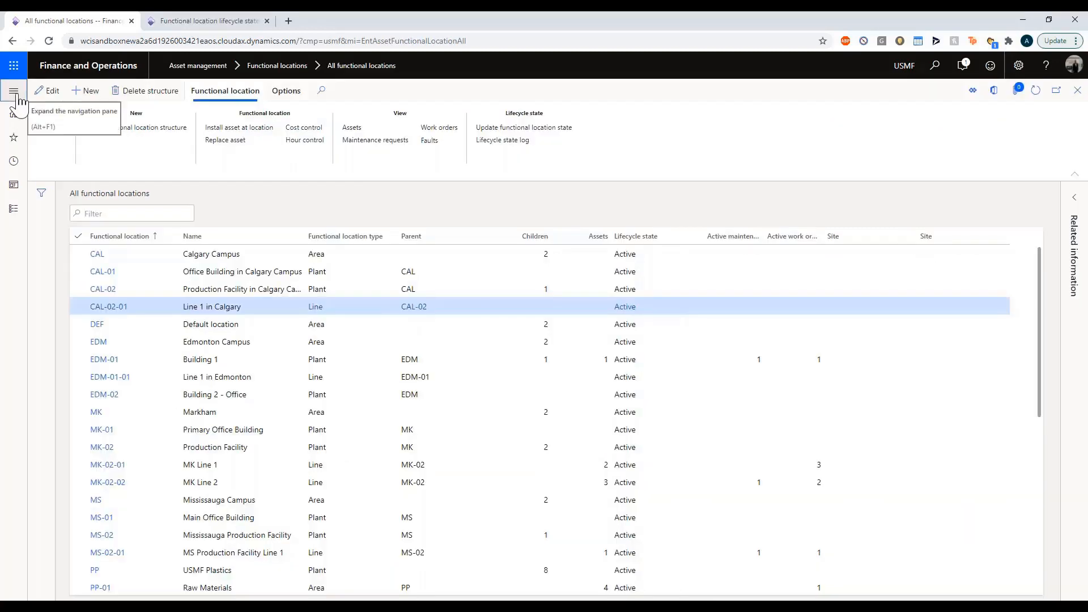
left_click(14, 90)
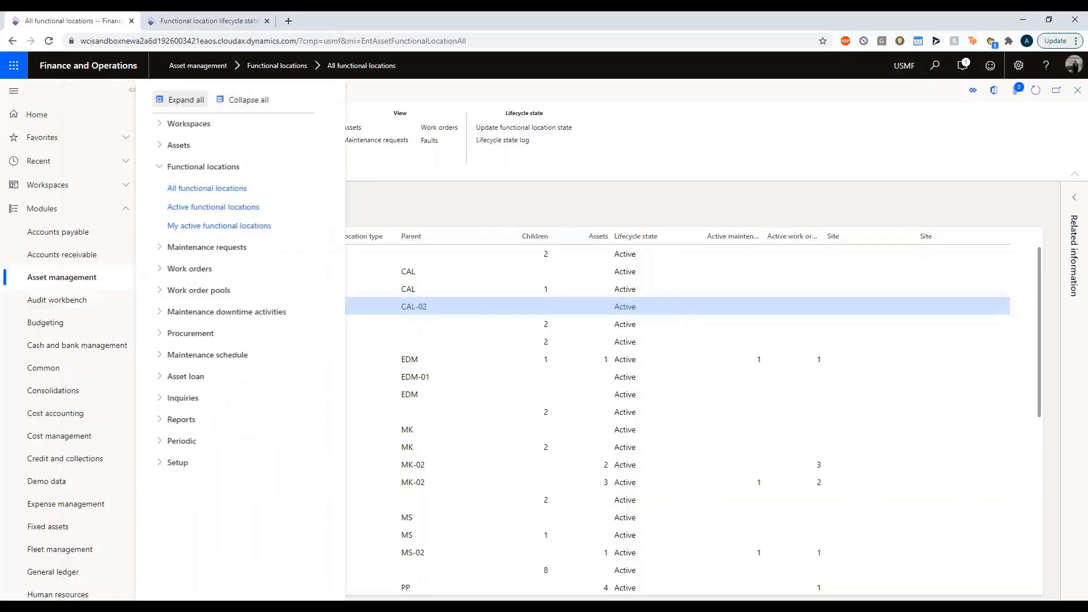
left_click(217, 148)
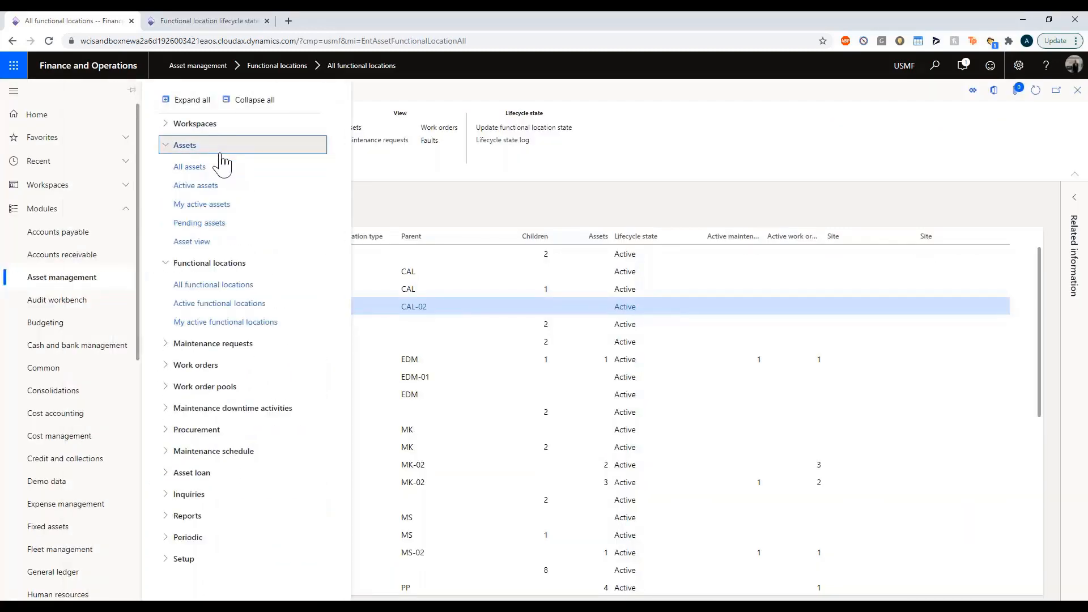
left_click(219, 168)
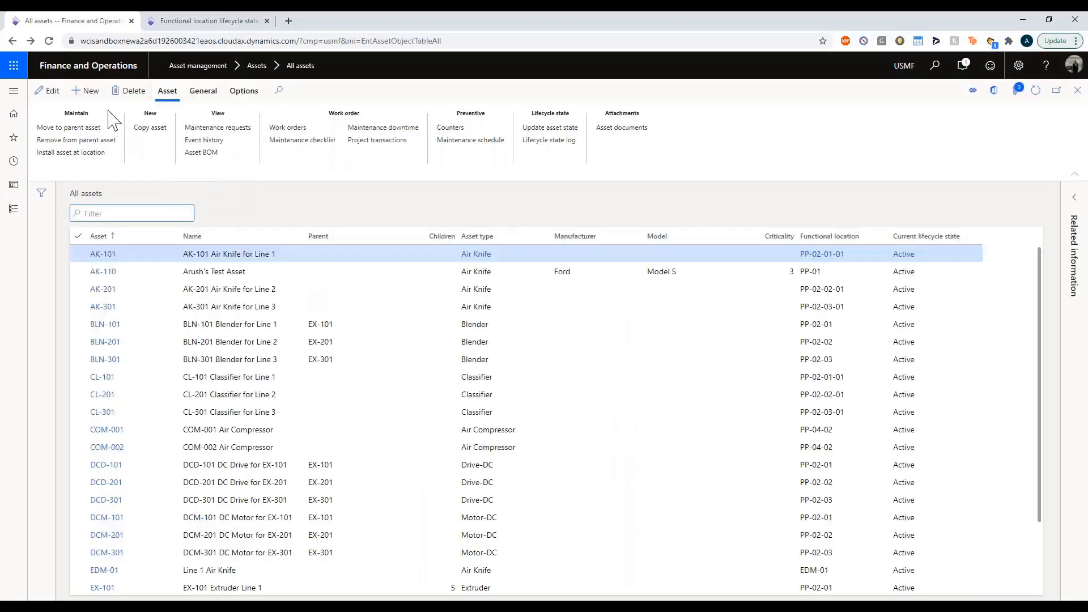
- Start a new asset with the ID CAL-01 and the name Calgary Line 1 Air Knife
left_click(85, 90)
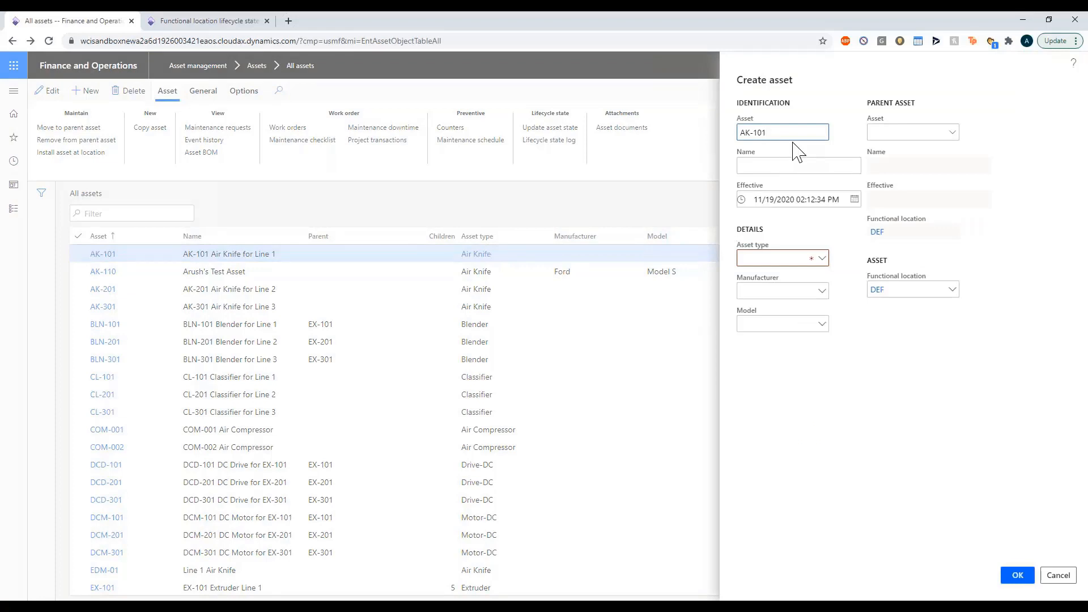
type("CAL")
key("Tab")
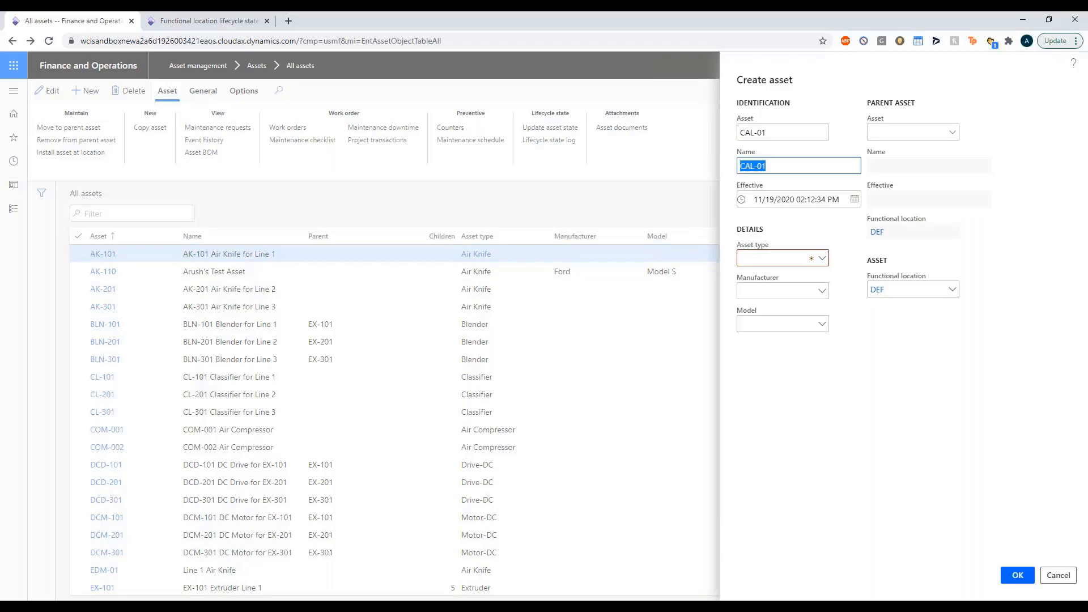
type("Alc")
key("Tab")
key("Tab")
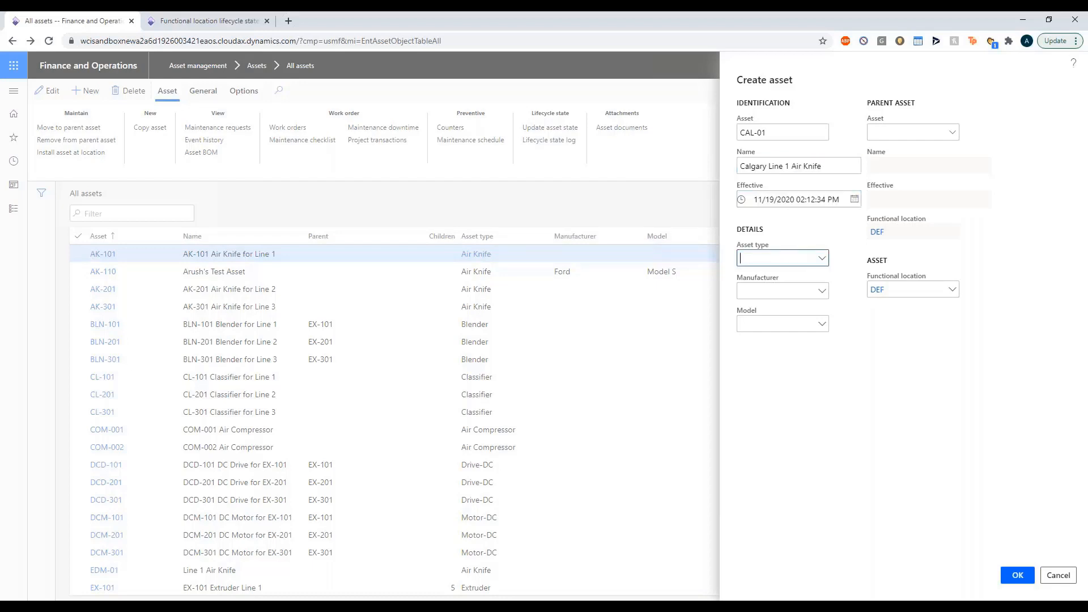
- Set the new asset's type to Air Knife
key("alt+Down")
key("Down")
key("Return")
left_click(797, 292)
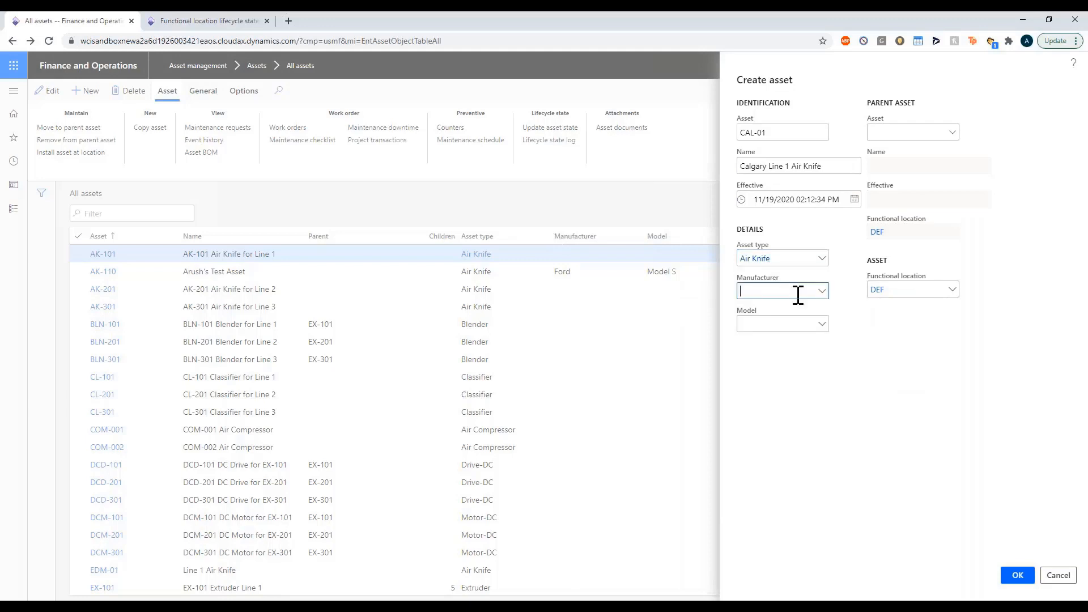
- Open the Air Knife asset type's details and examine its asset count and its manufacturers and models
left_click(761, 259)
left_click(760, 259)
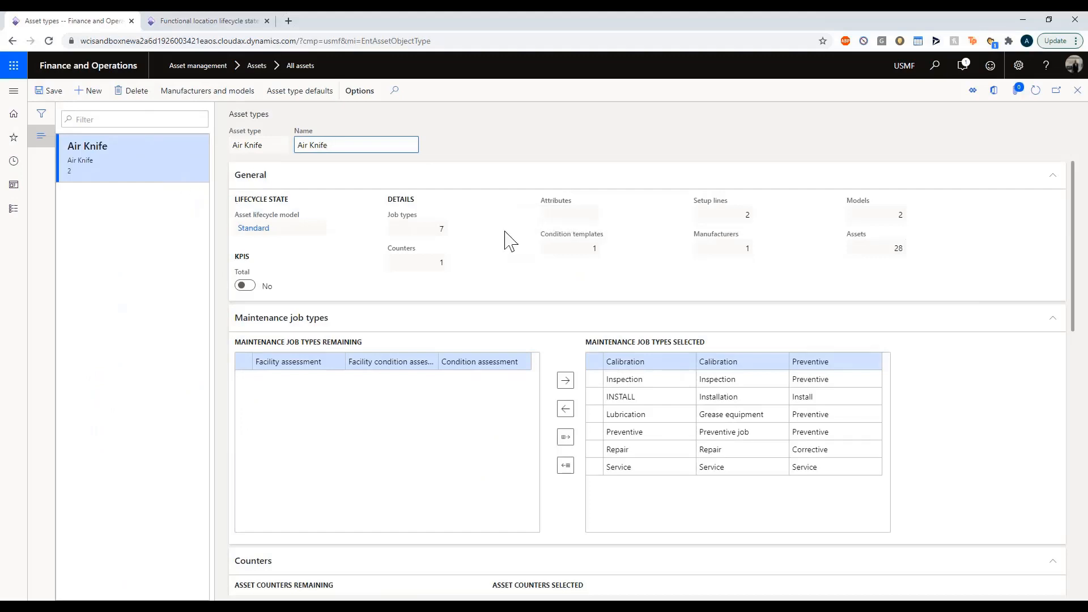
left_click(855, 252)
left_click_drag(890, 249, 953, 259)
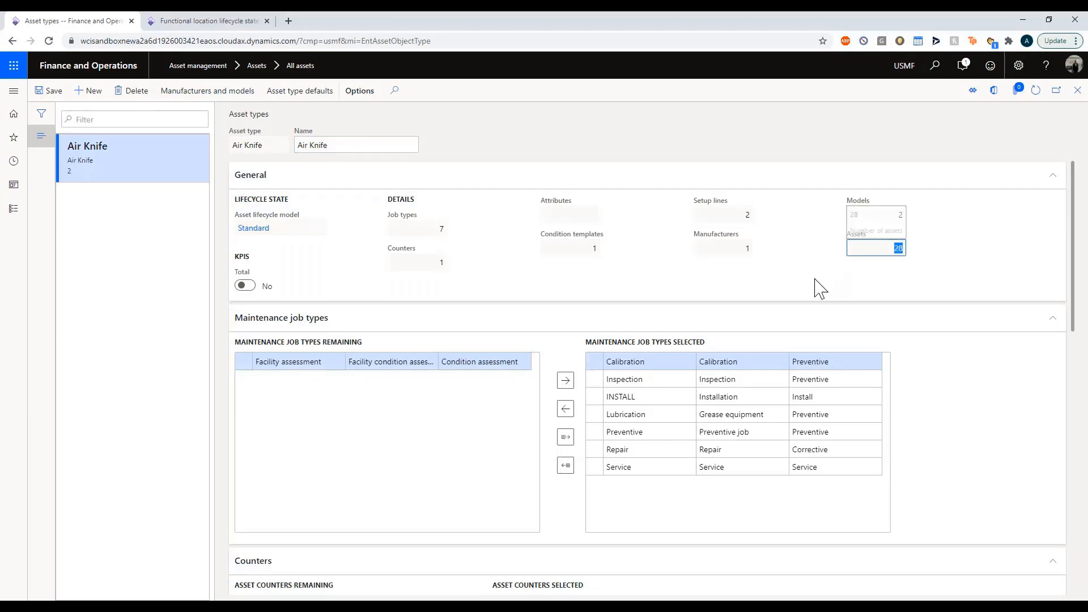
left_click(718, 250)
left_click(182, 91)
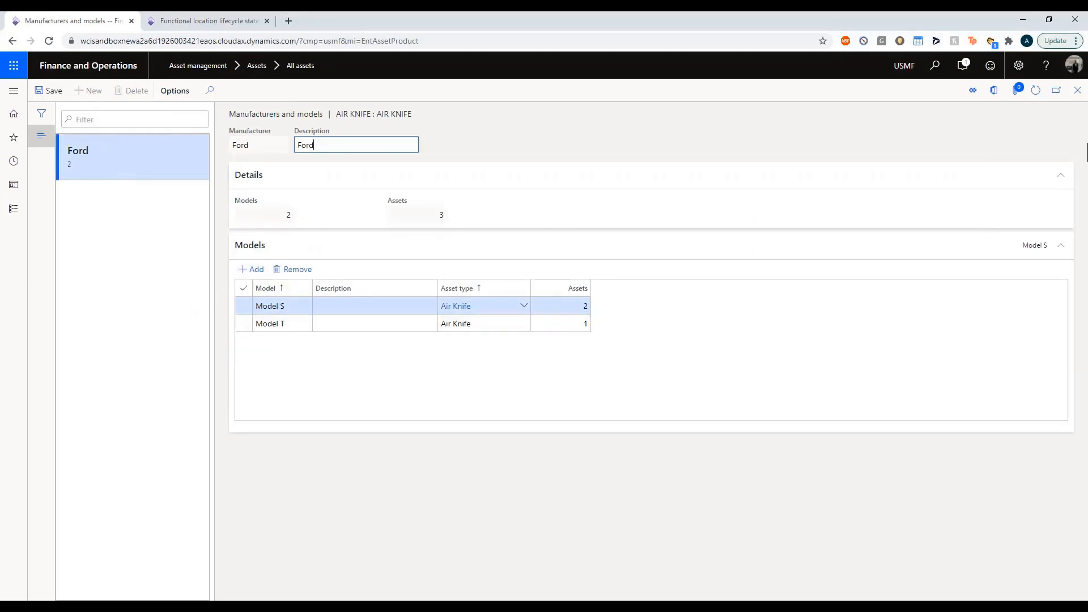
left_click(1078, 90)
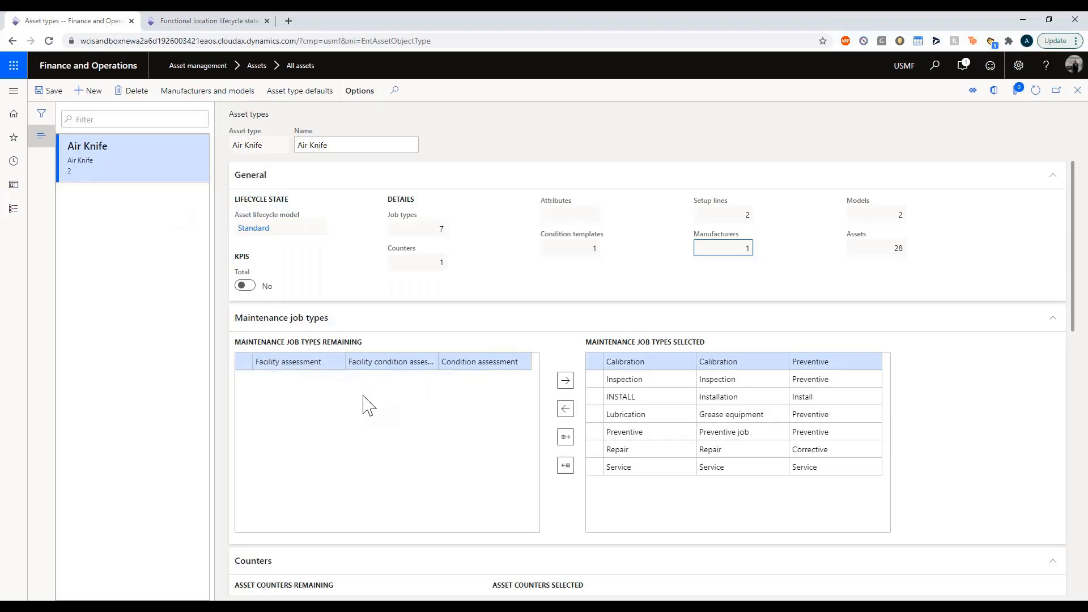
- Review the Air Knife type's maintenance job types, counters, attribute types, and manufacturers and models
scroll(368, 405, "down", 5)
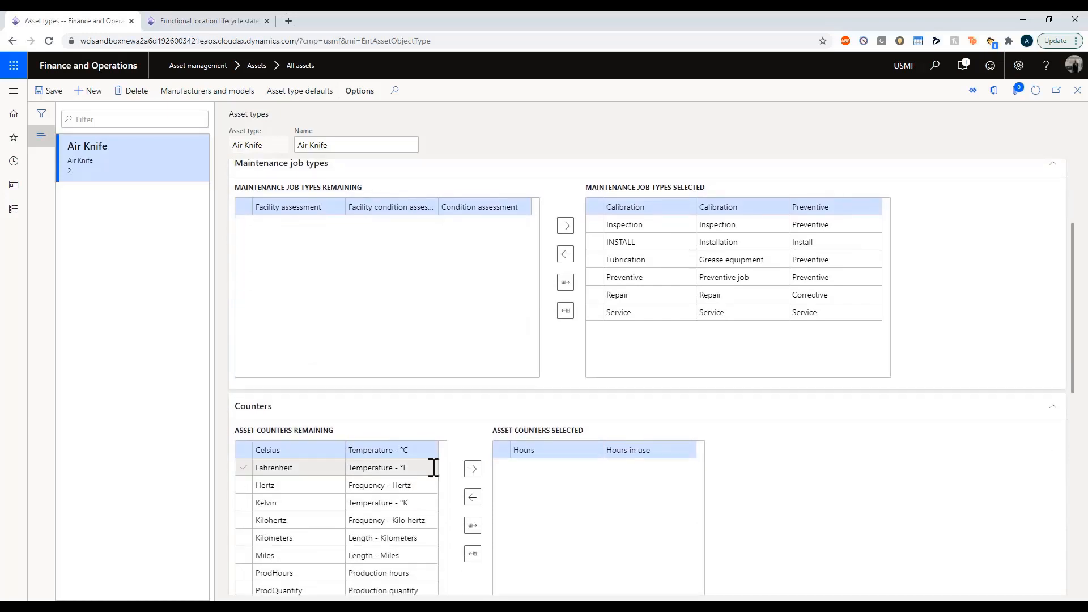
scroll(442, 475, "down", 1)
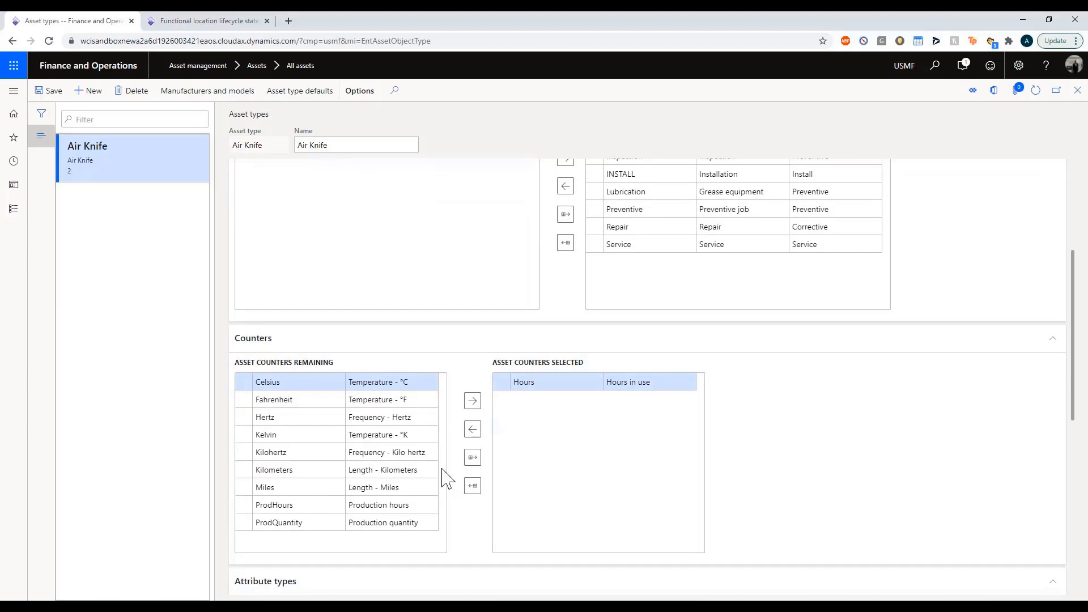
scroll(589, 492, "down", 3)
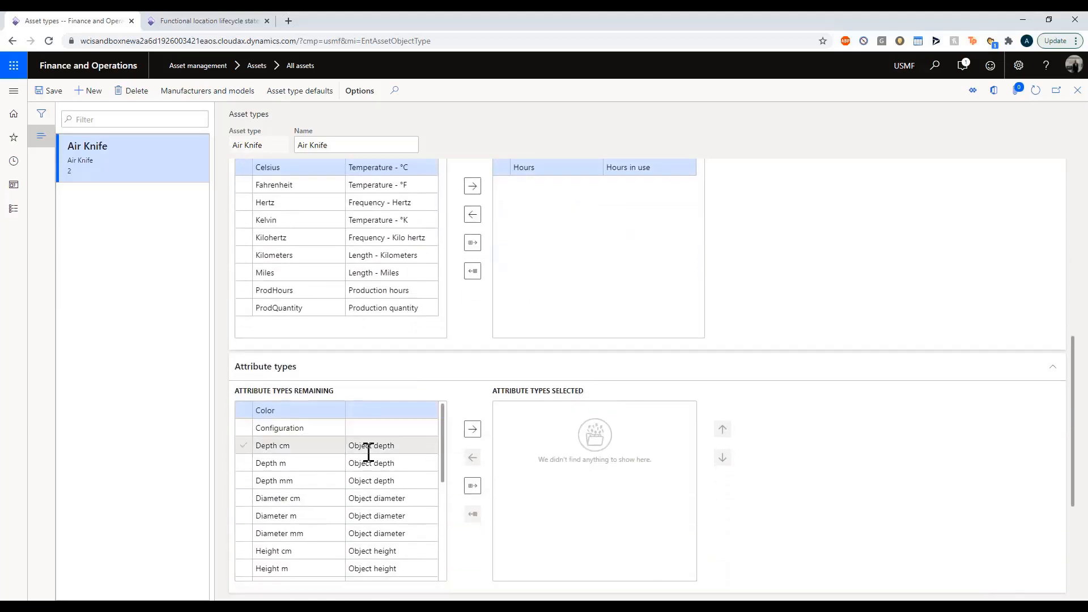
scroll(606, 485, "down", 2)
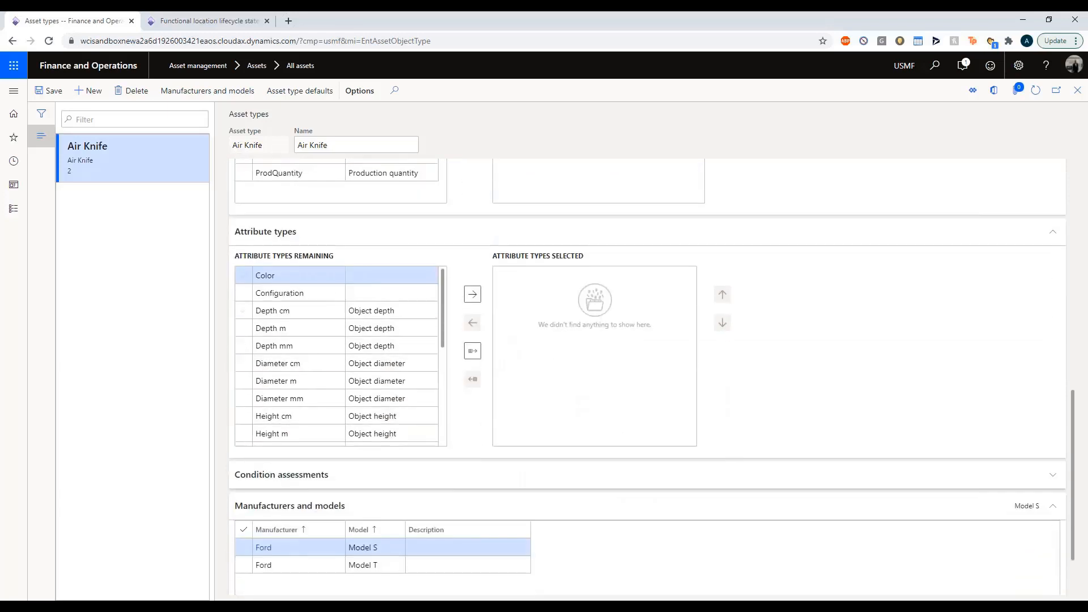
scroll(547, 466, "down", 1)
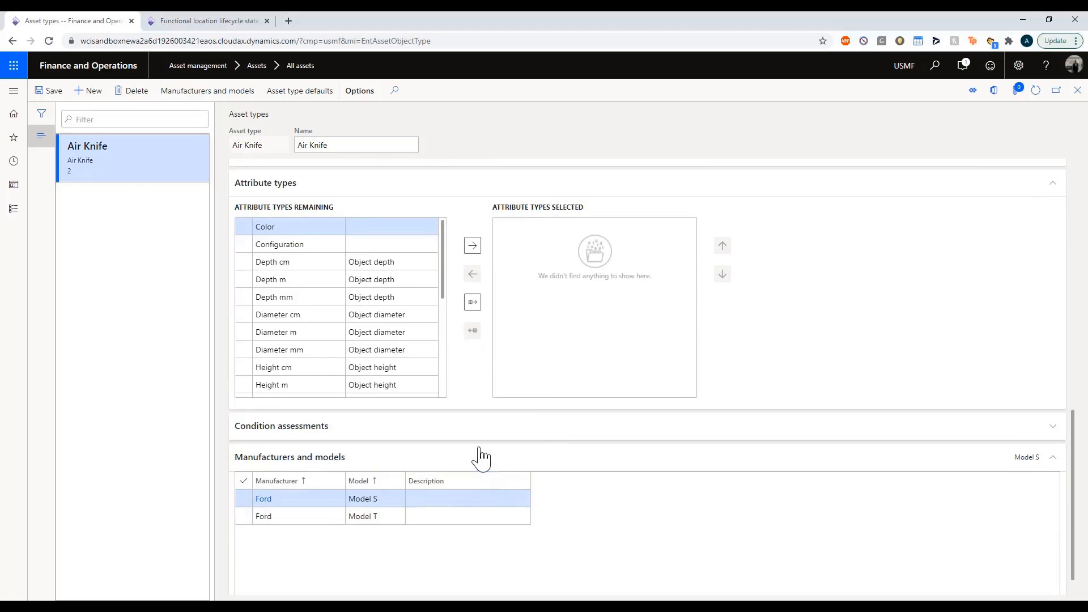
scroll(481, 465, "down", 1)
scroll(484, 482, "up", 10)
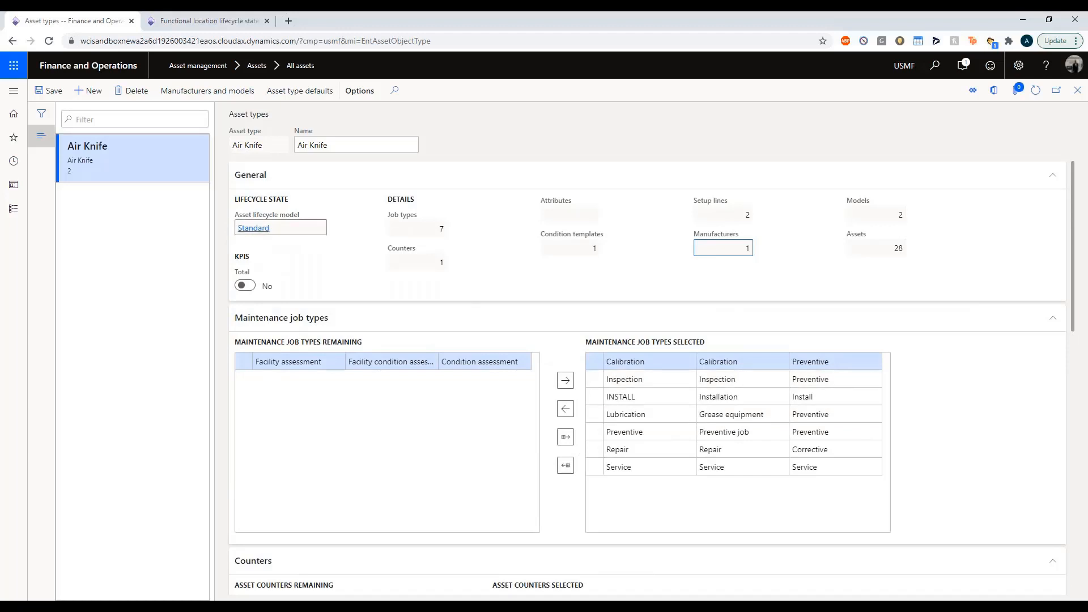
- Open the Standard asset lifecycle model and view its lifecycle states and allowed state updates without changing them
left_click(256, 233)
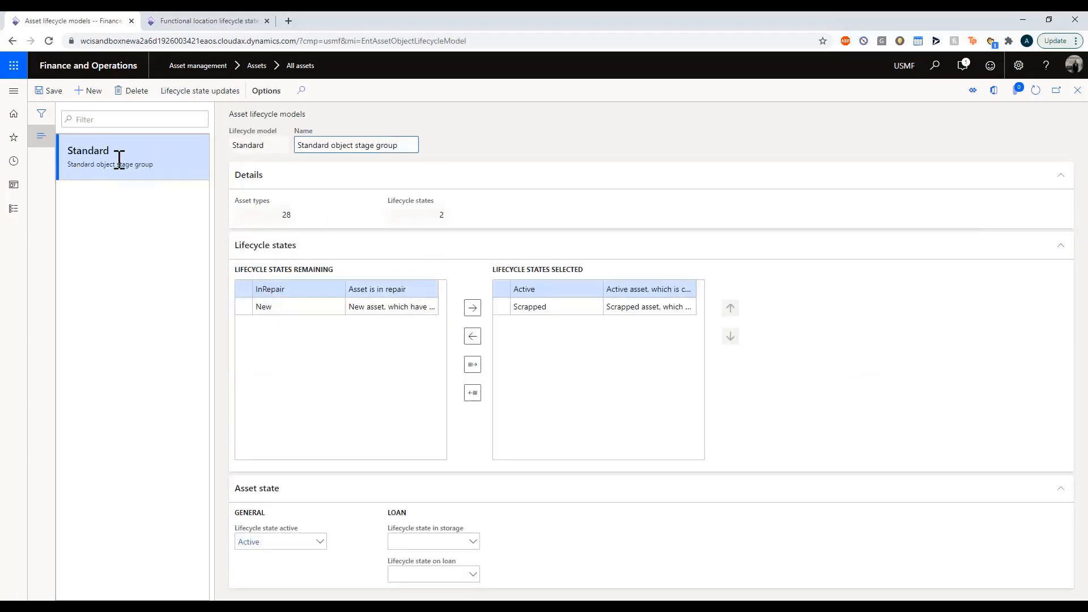
left_click_drag(279, 296, 598, 325)
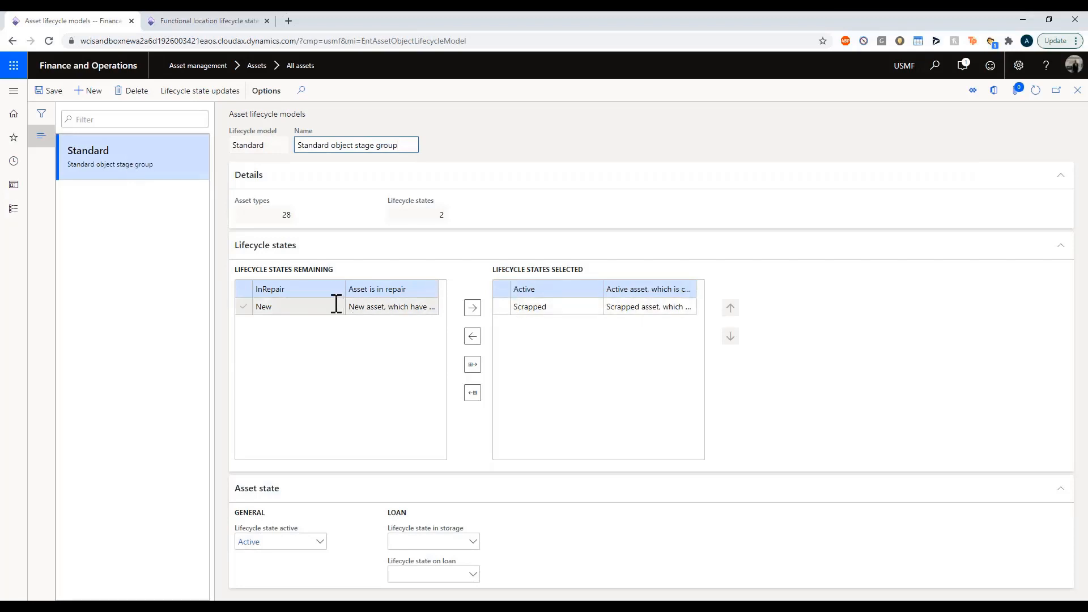
left_click(364, 289)
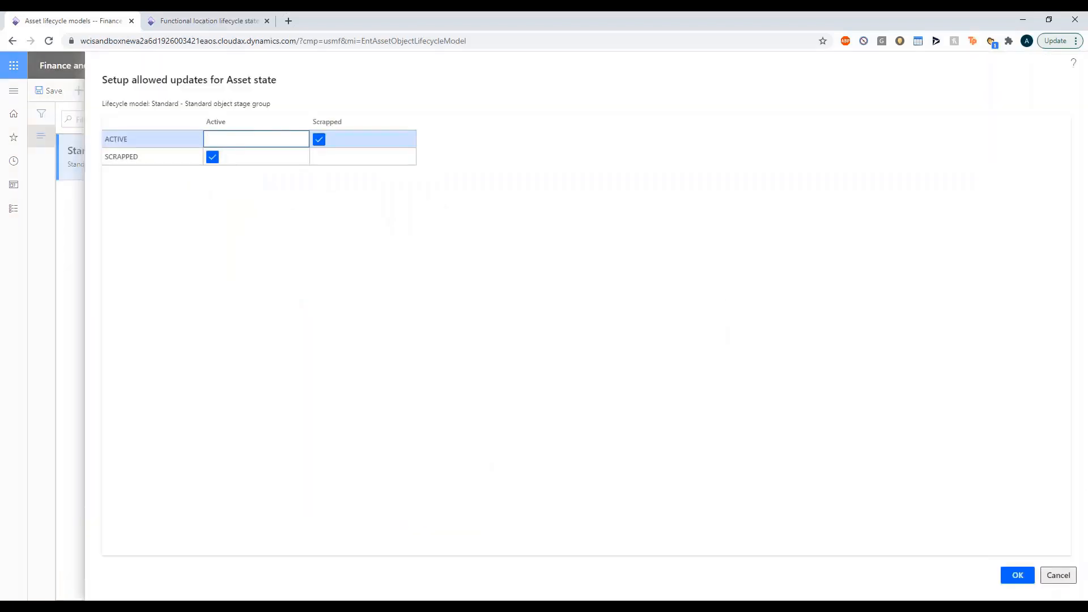
left_click(1058, 575)
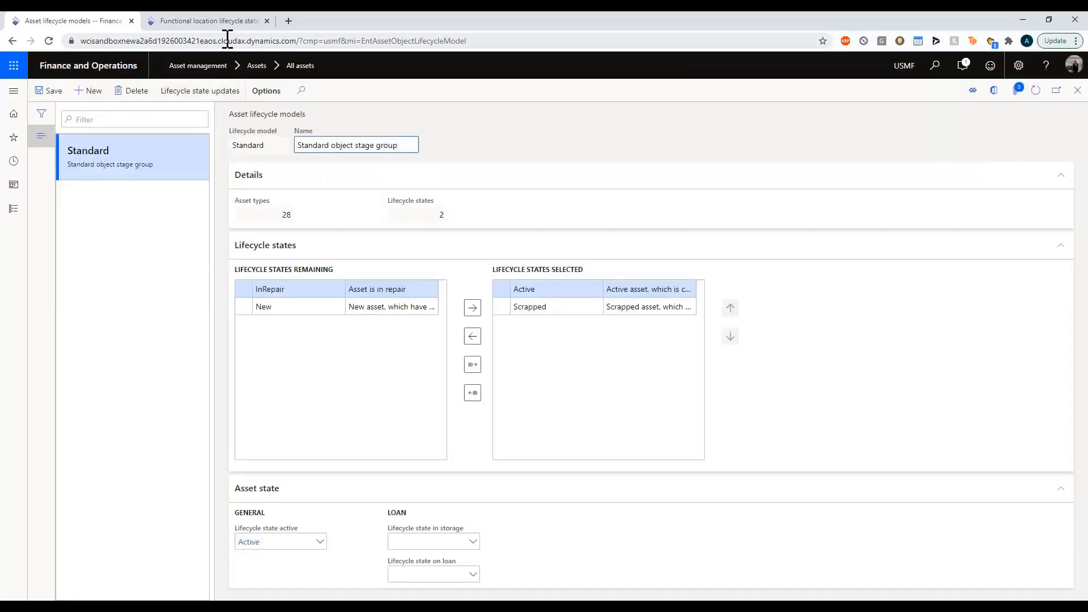
- Examine the asset lifecycle states, including Scrapped, in the second browser tab, and return to the new asset's form
left_click(223, 21)
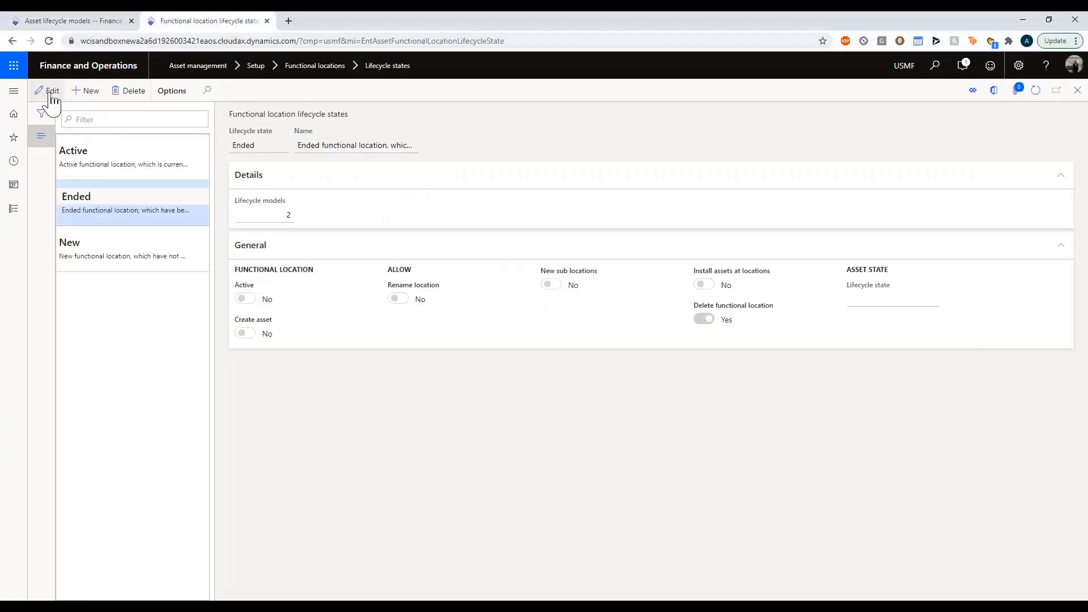
left_click(14, 91)
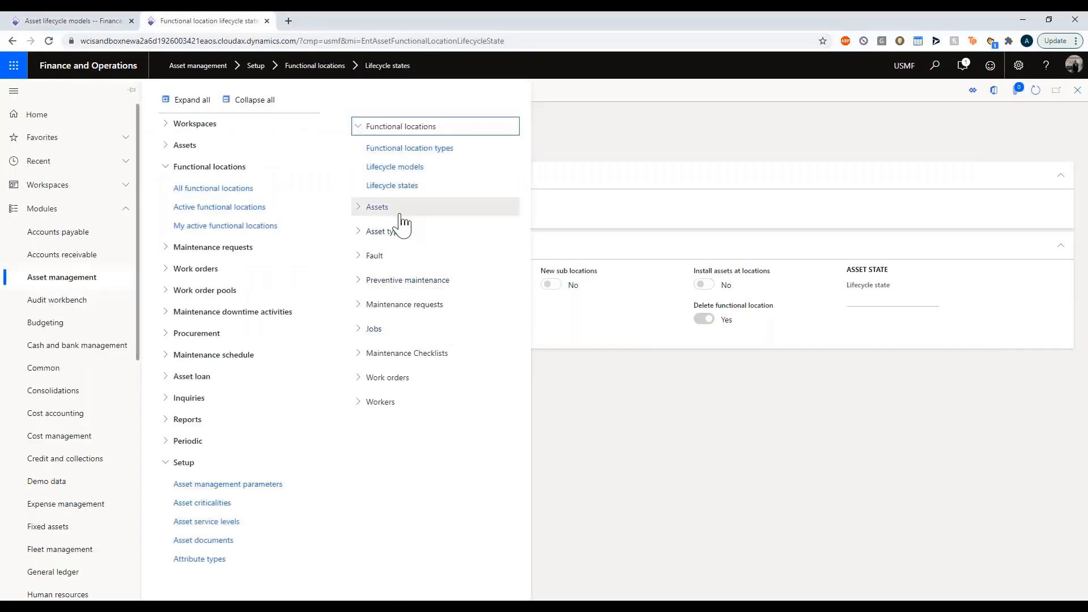
left_click(400, 209)
left_click(432, 340)
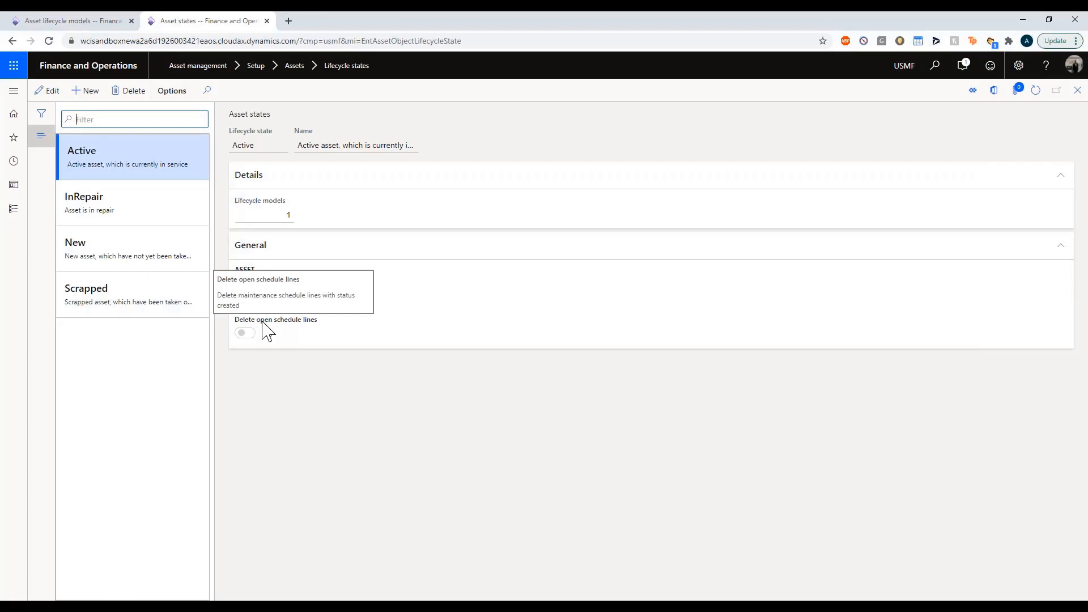
left_click(169, 296)
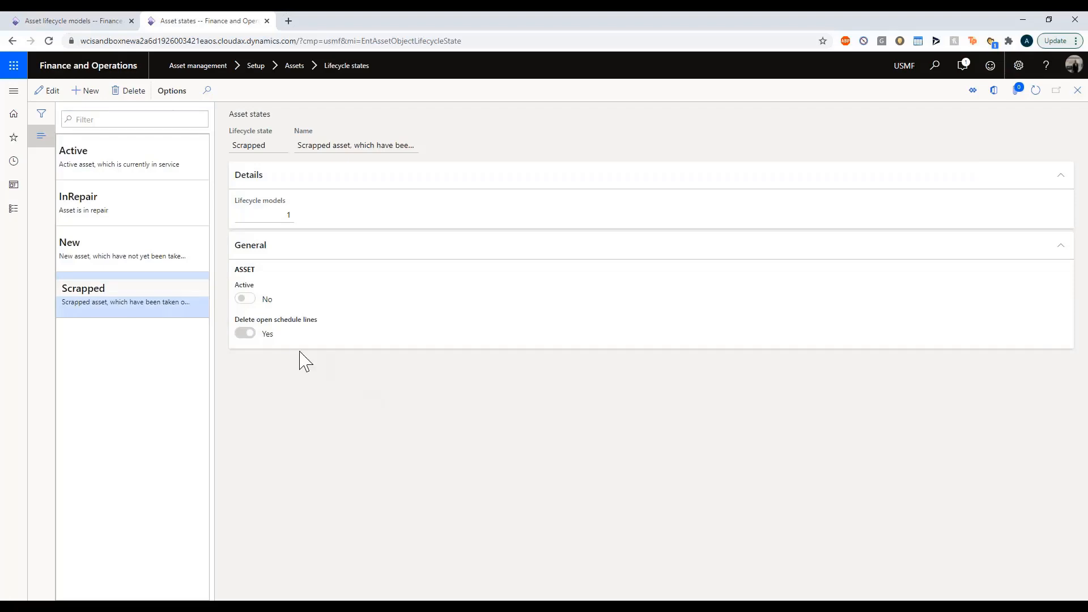
mouse_move(315, 329)
left_click(64, 21)
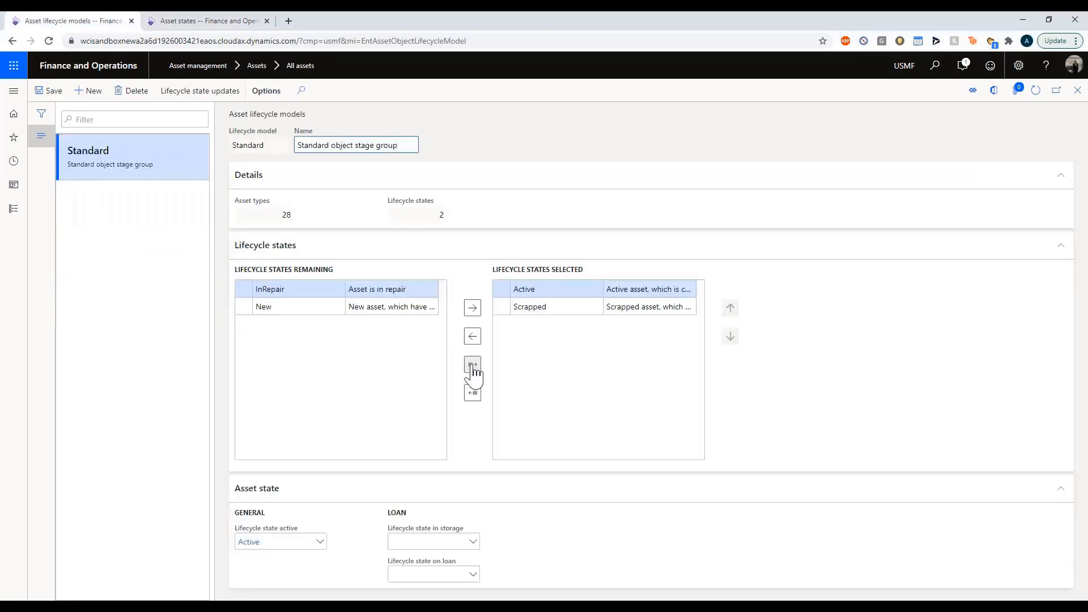
left_click(1077, 90)
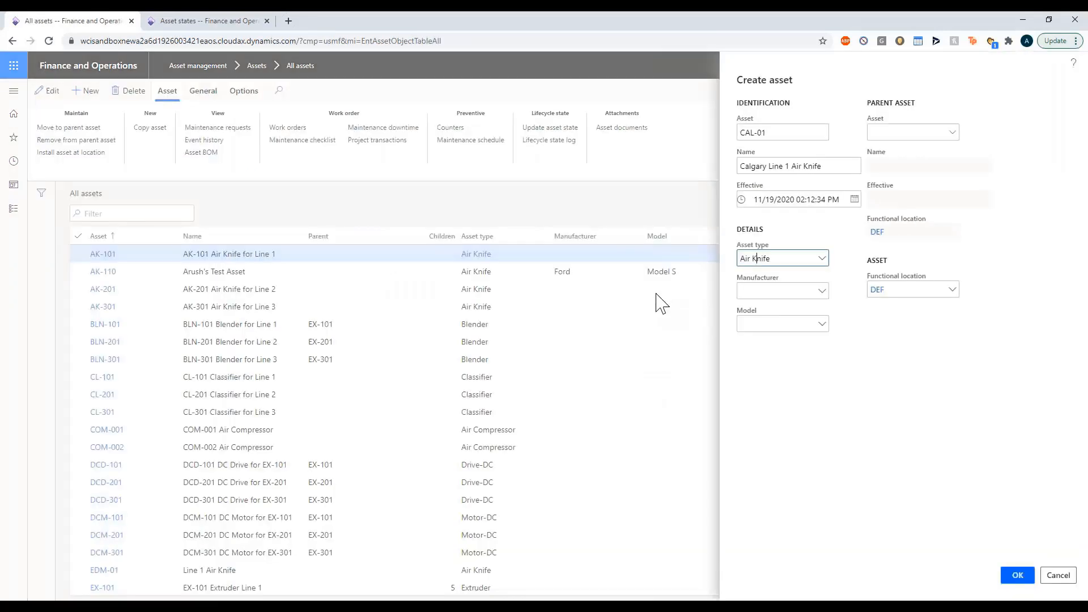
- Set the new asset's functional location to CAL-02-01, Line 1 in Calgary, leaving manufacturer and model blank
left_click(770, 291)
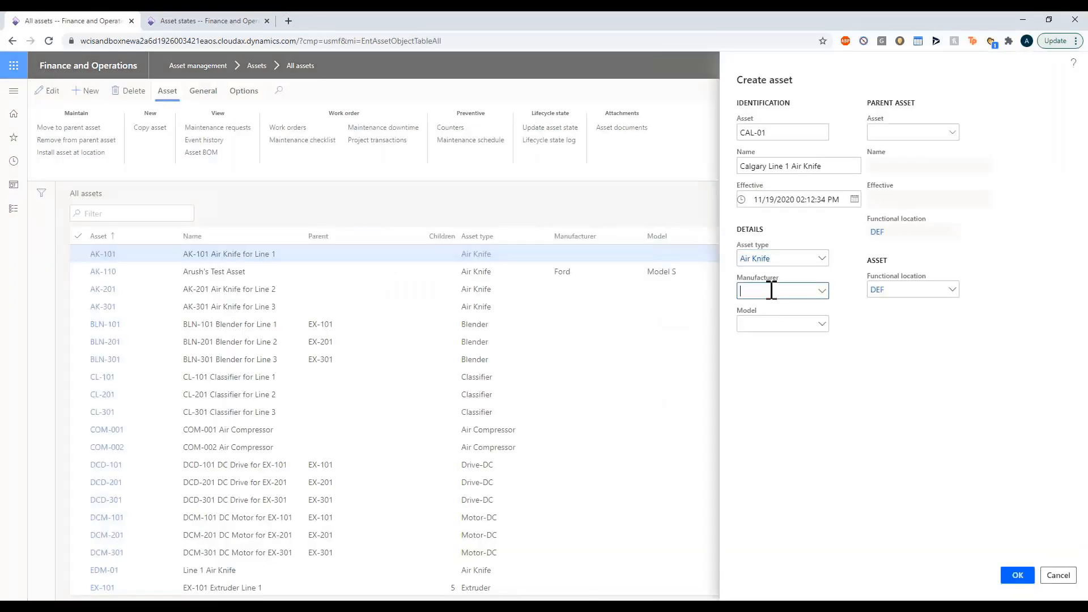
left_click(762, 328)
left_click(761, 292)
left_click(928, 290)
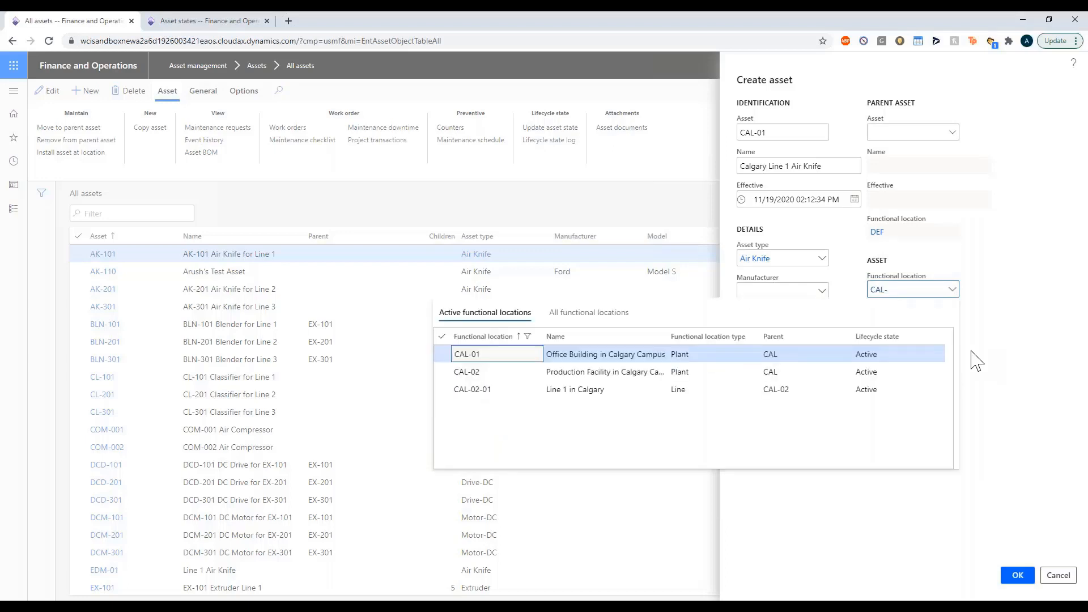
left_click(626, 394)
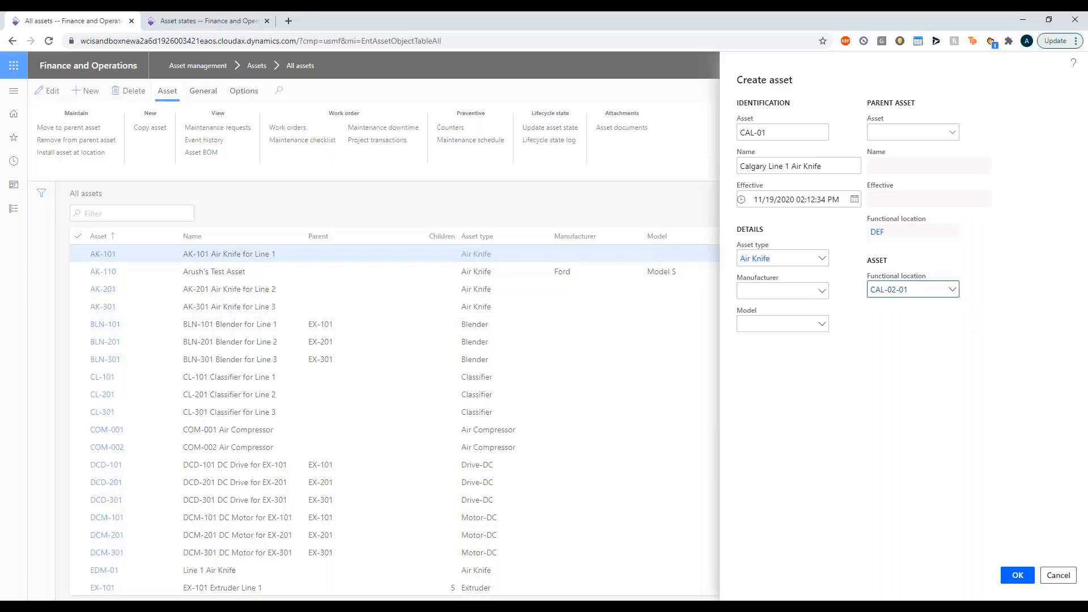
left_click(952, 291)
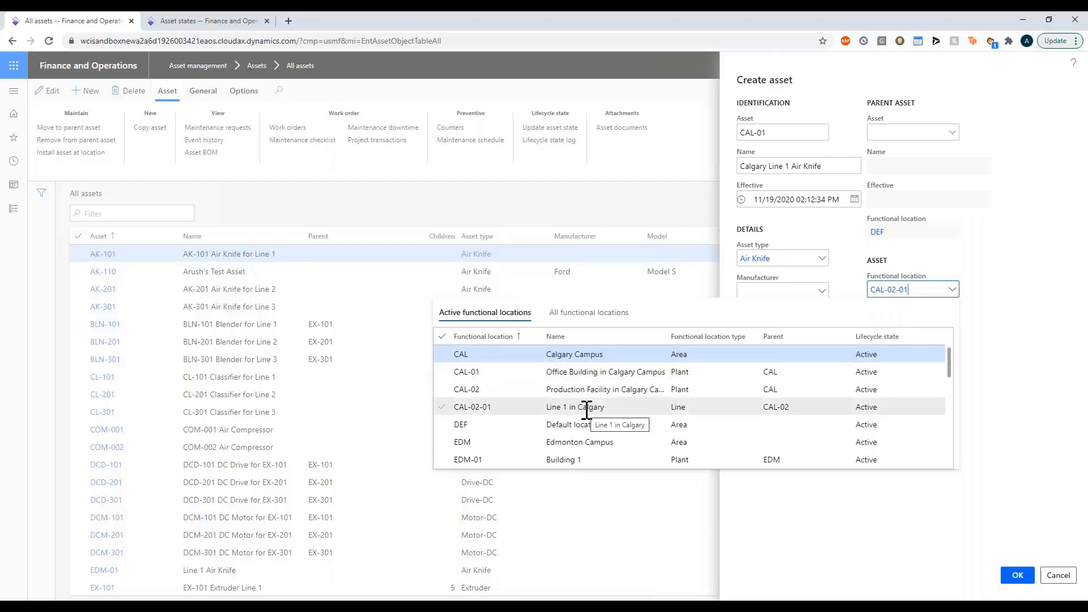
left_click(1006, 445)
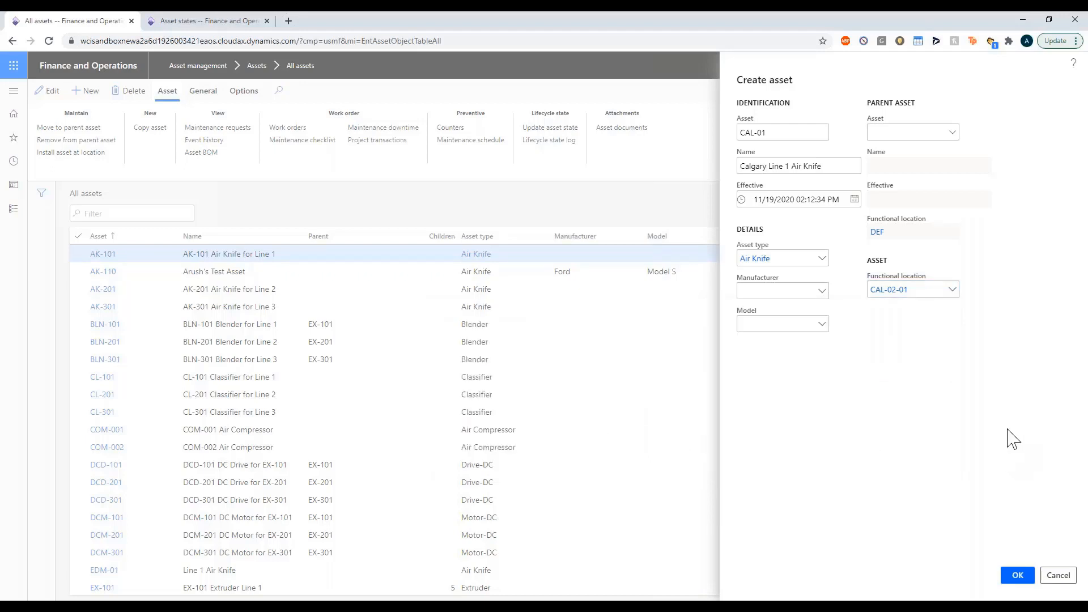
- Create the asset from the completed form and check its general details, including lifecycle state and work order service level
left_click(1018, 575)
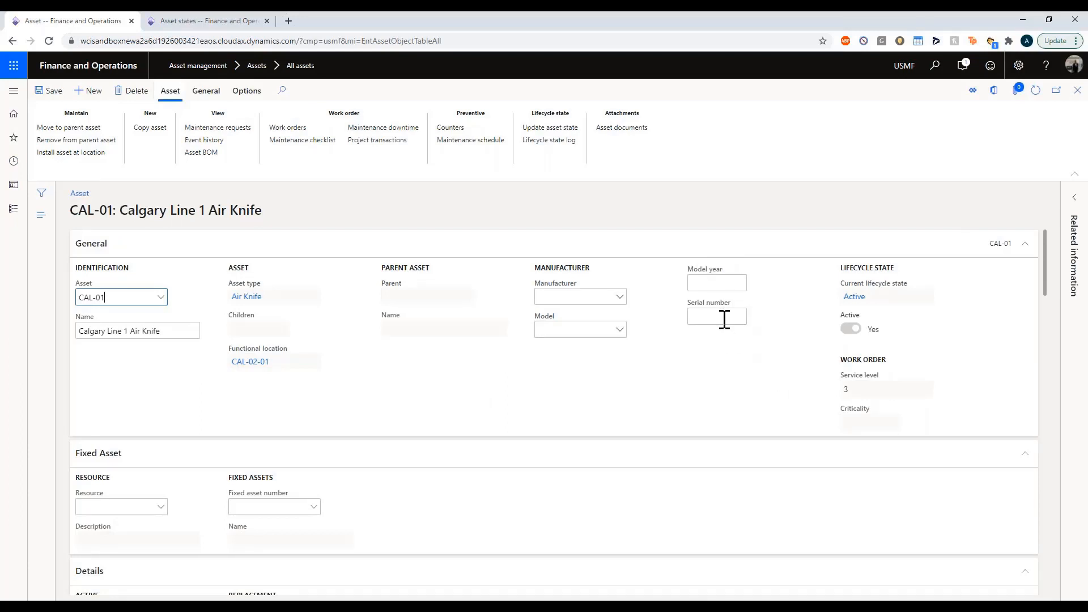
scroll(728, 334, "down", 1)
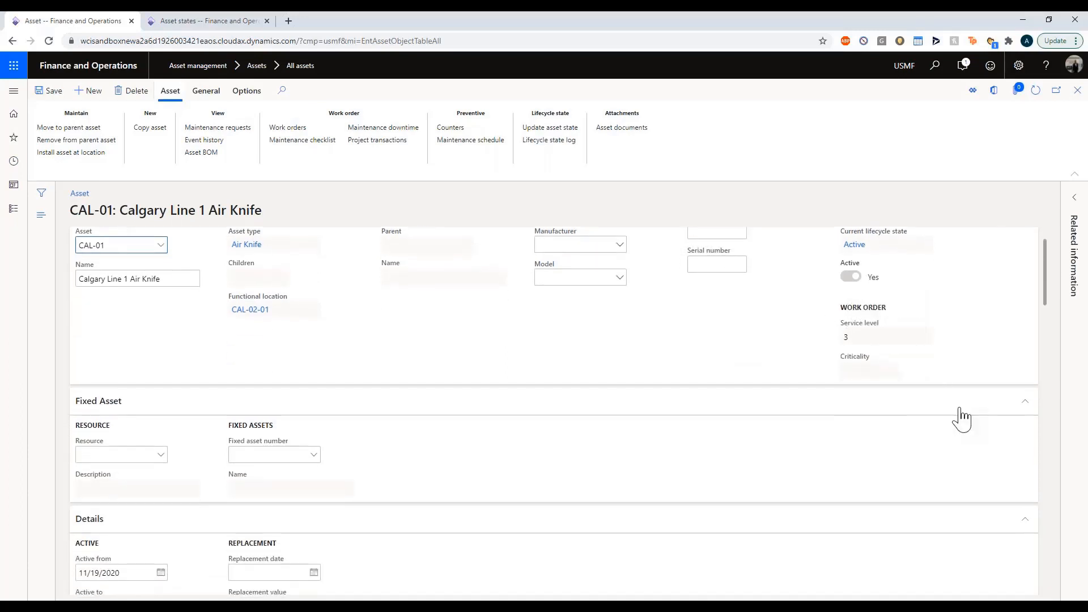
scroll(958, 416, "up", 1)
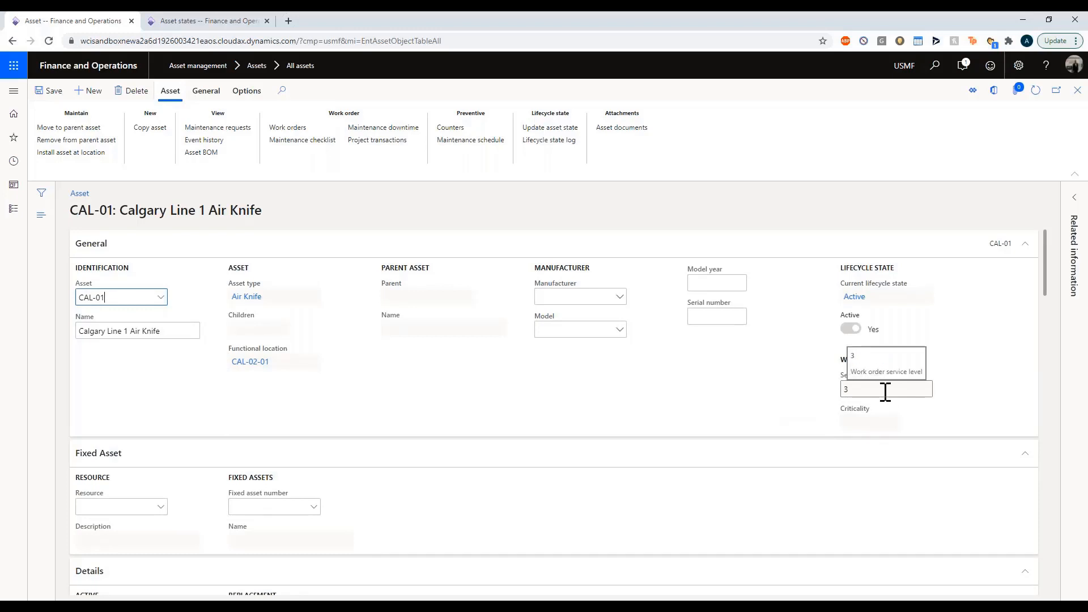
- View the resources and fixed asset numbers that can be linked to the new asset, leaving both fields blank
scroll(221, 391, "down", 3)
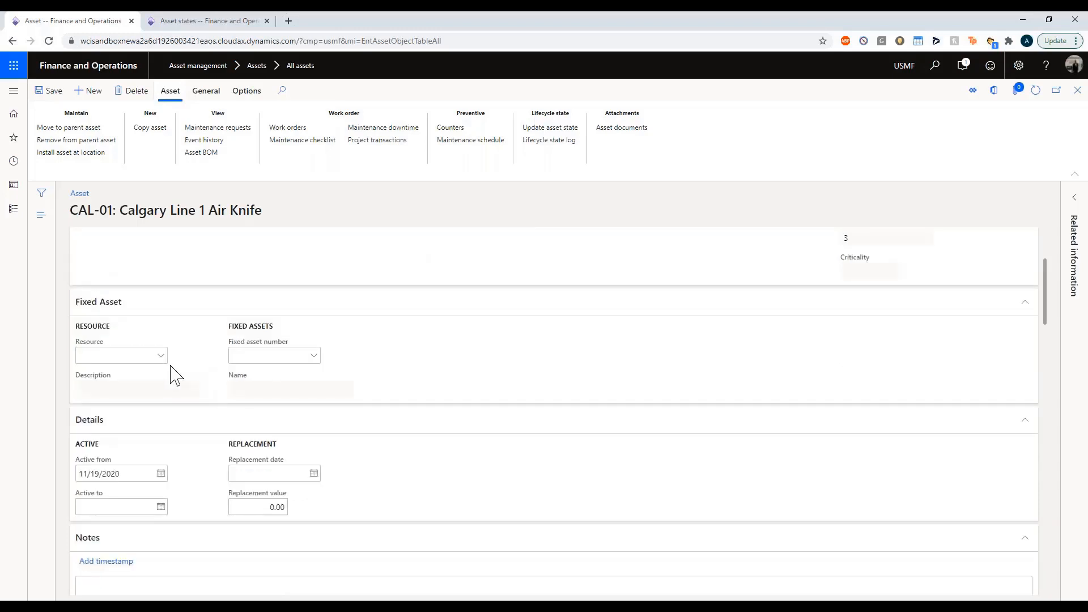
left_click(164, 355)
scroll(181, 443, "down", 5)
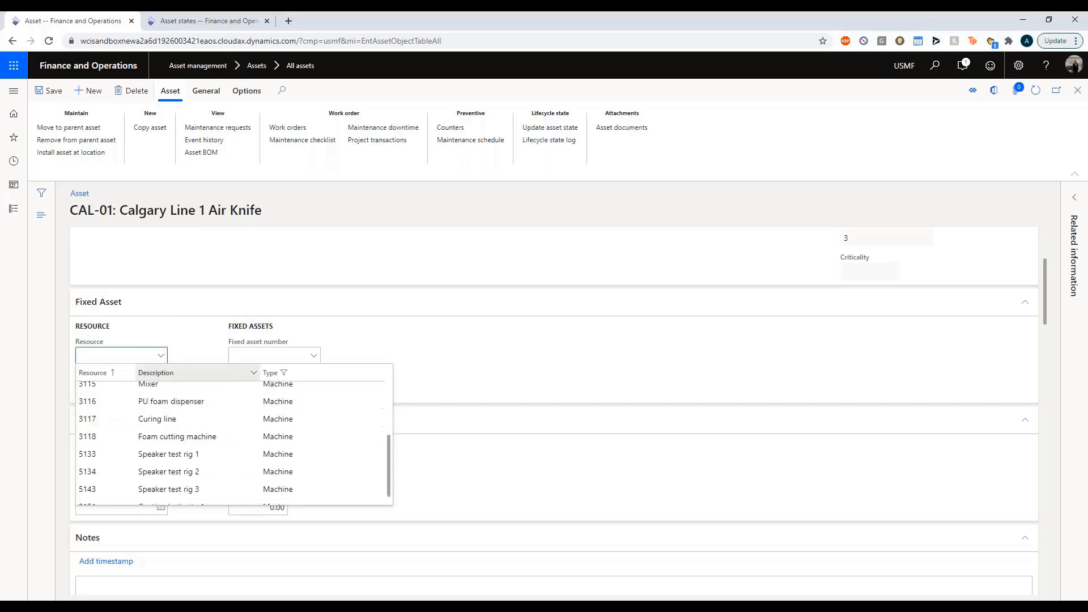
left_click(254, 354)
left_click(315, 355)
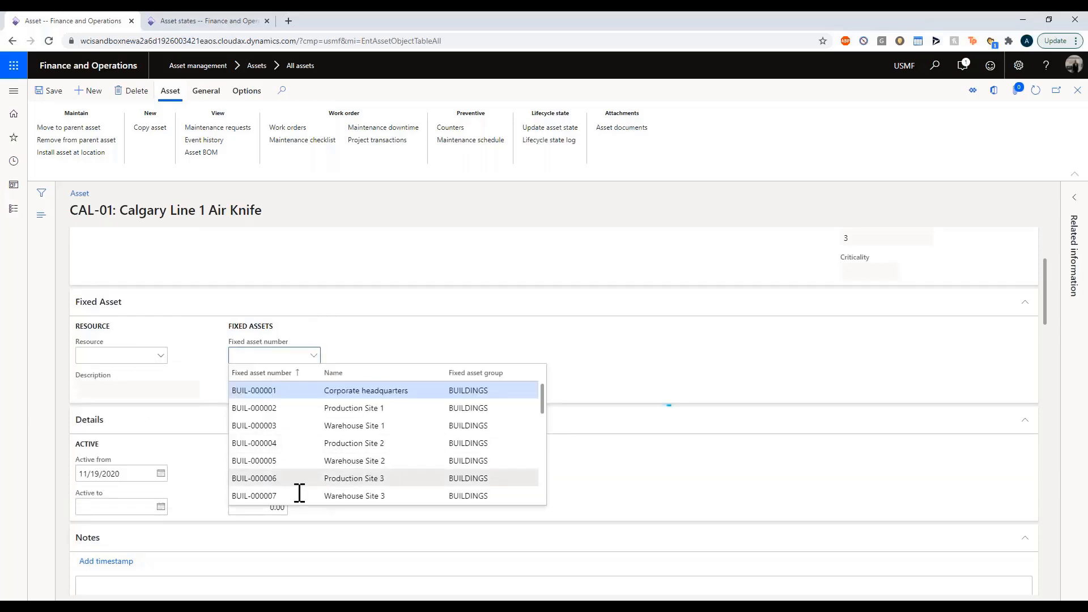
left_click(287, 356)
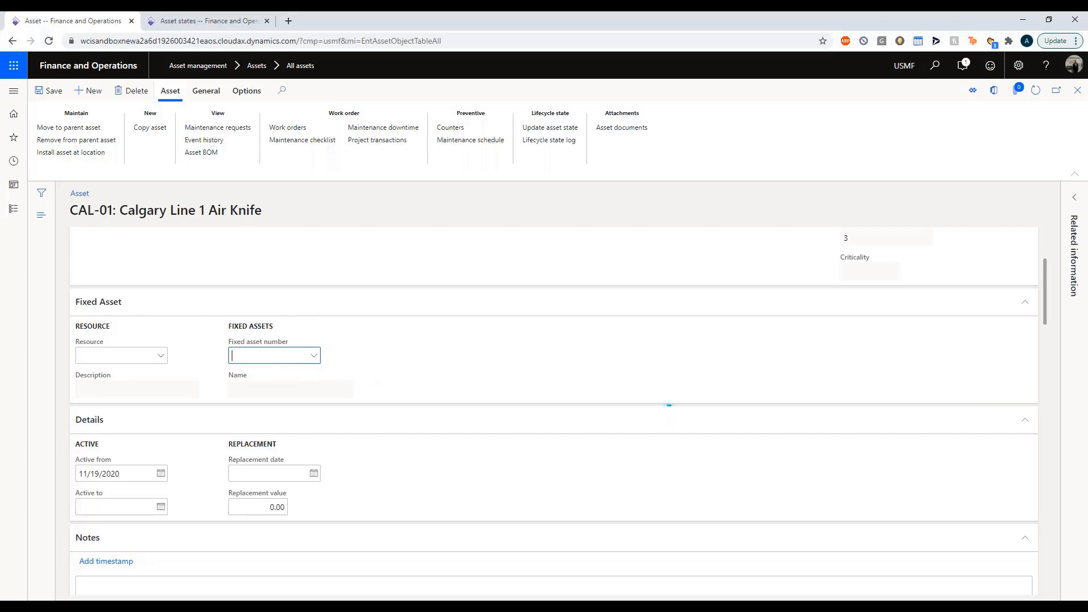
- Examine the asset's replacement details, notes, attributes, vendor, address, maintenance plans, maintenance rounds and financial dimensions
scroll(281, 404, "down", 3)
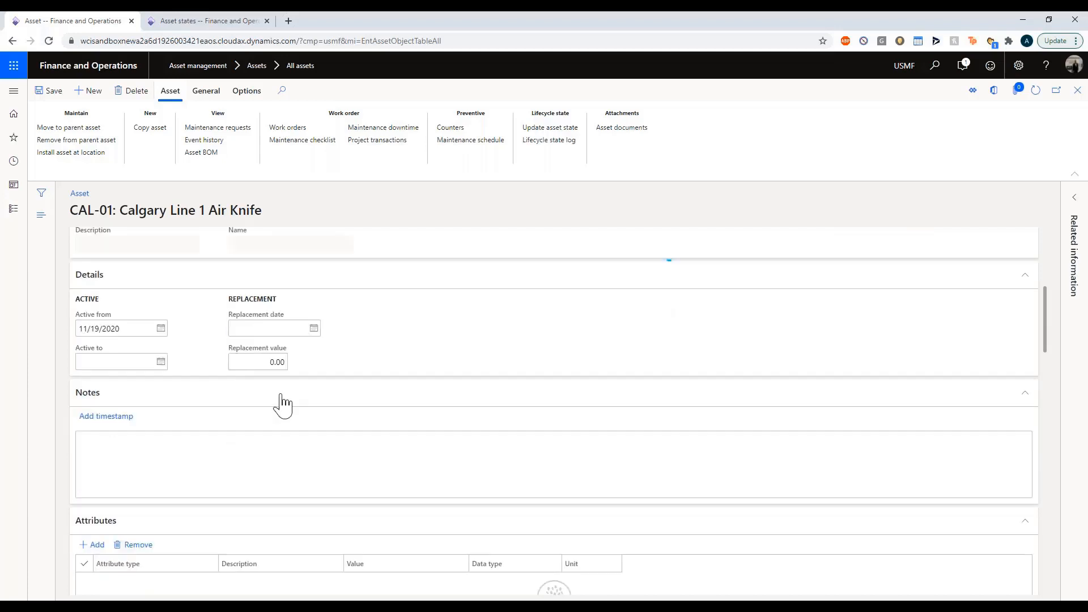
scroll(282, 403, "down", 5)
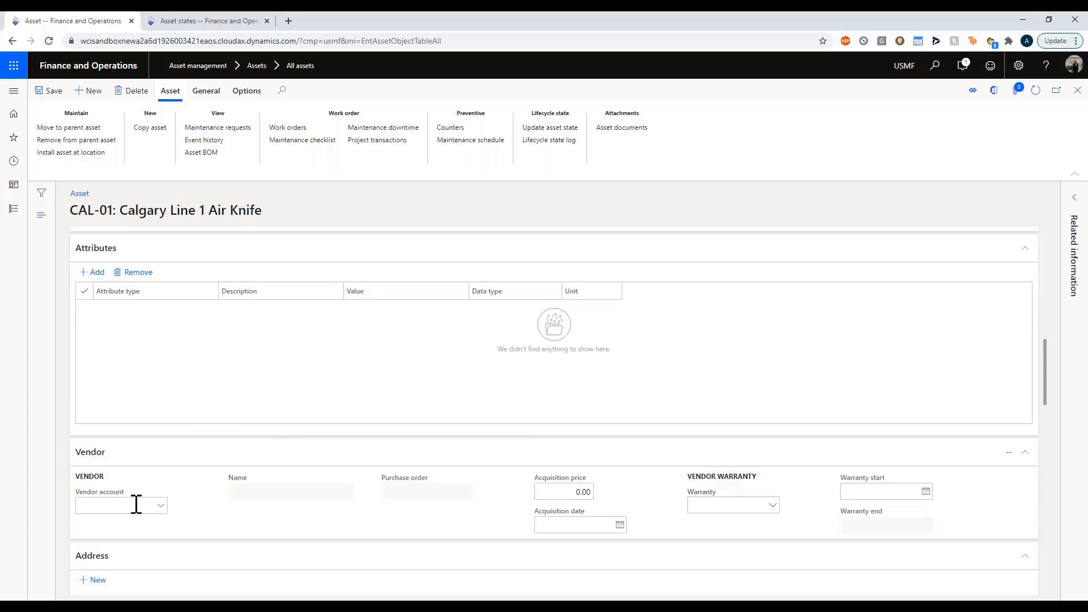
scroll(156, 498, "down", 2)
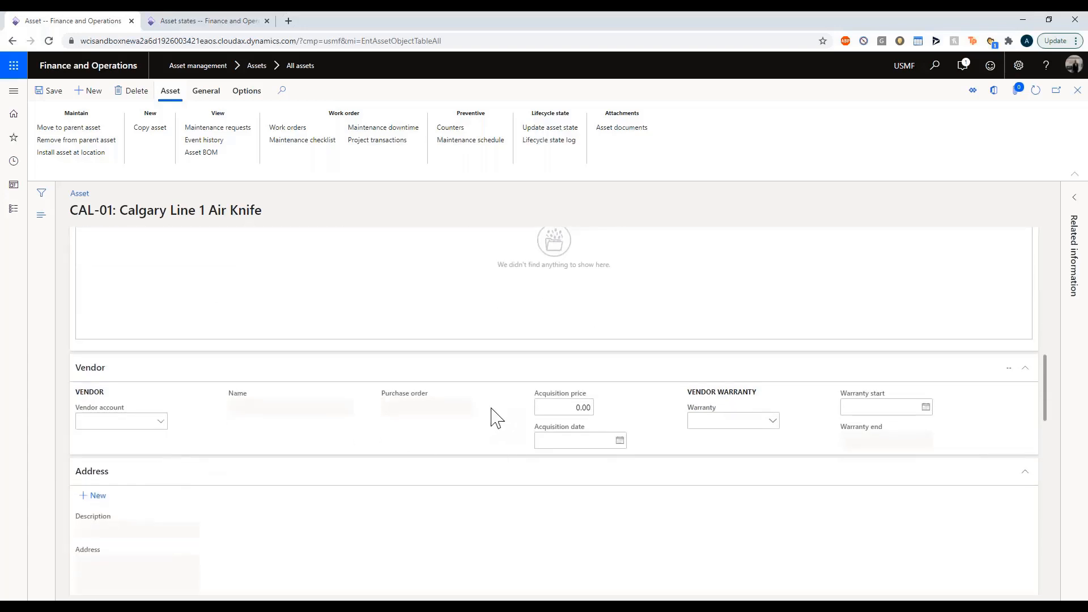
scroll(521, 422, "down", 1)
scroll(518, 421, "down", 2)
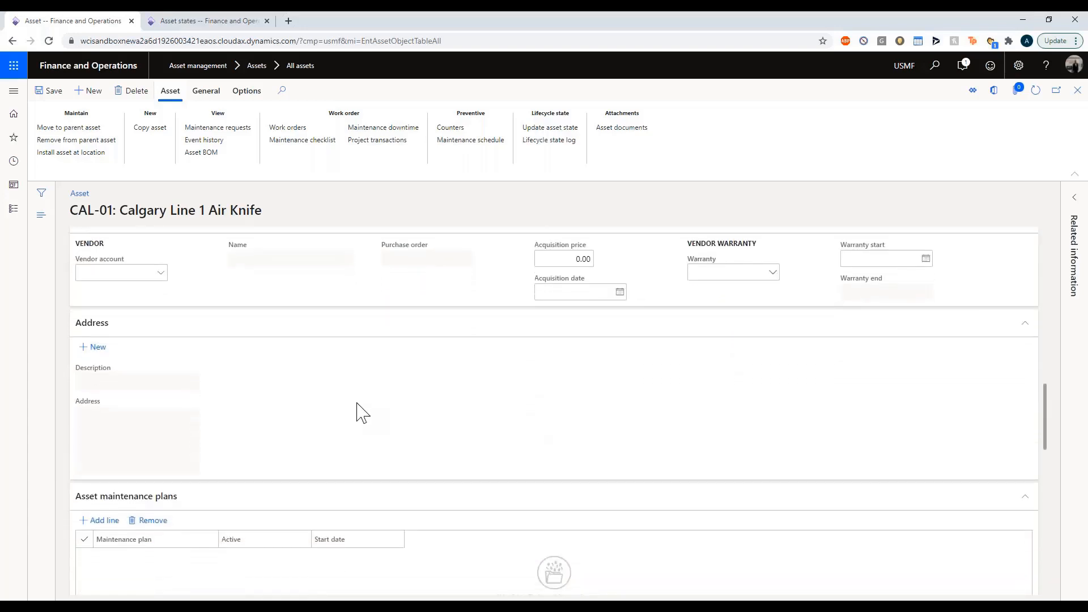
scroll(216, 442, "down", 2)
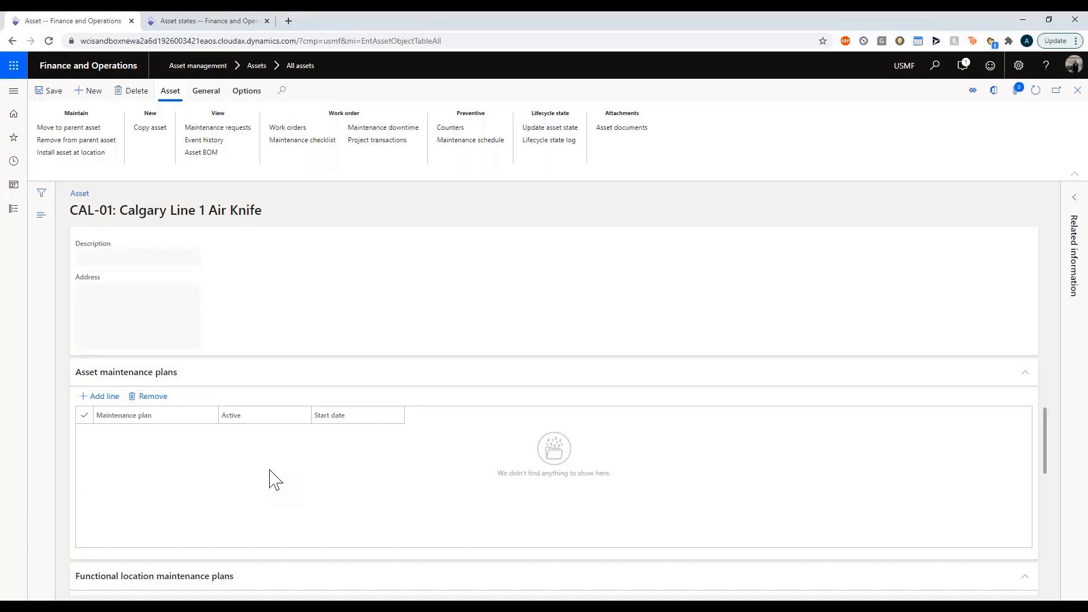
scroll(204, 436, "down", 6)
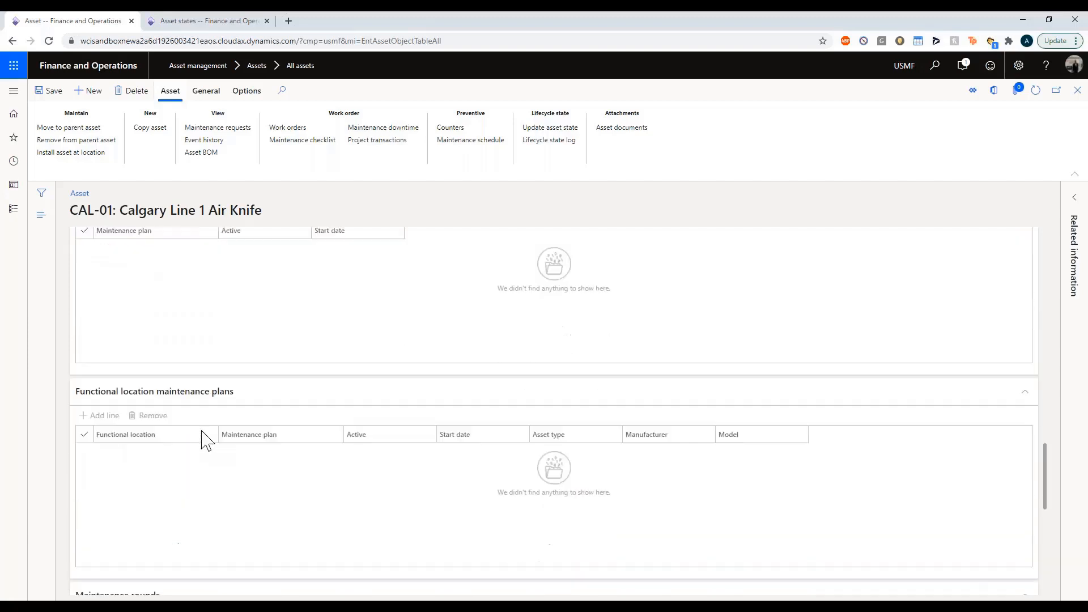
scroll(209, 436, "down", 5)
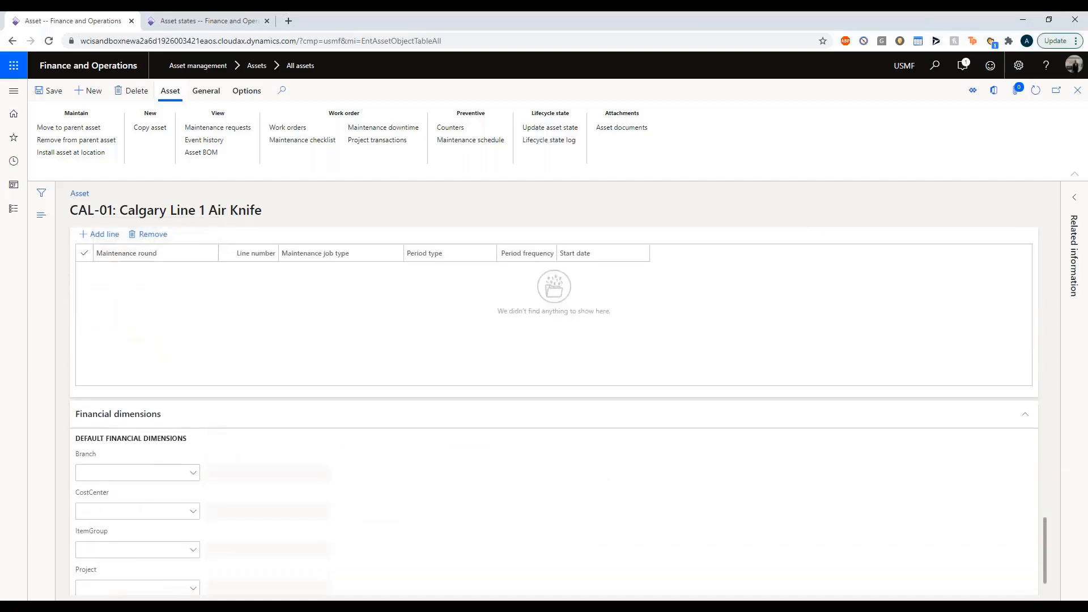
scroll(169, 540, "up", 15)
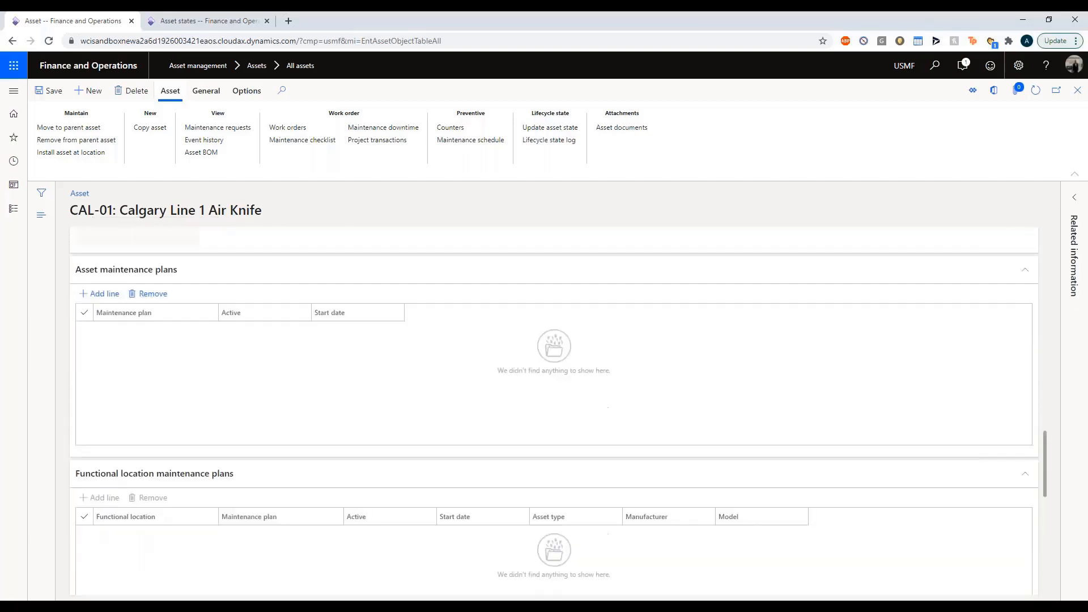
scroll(169, 540, "up", 2)
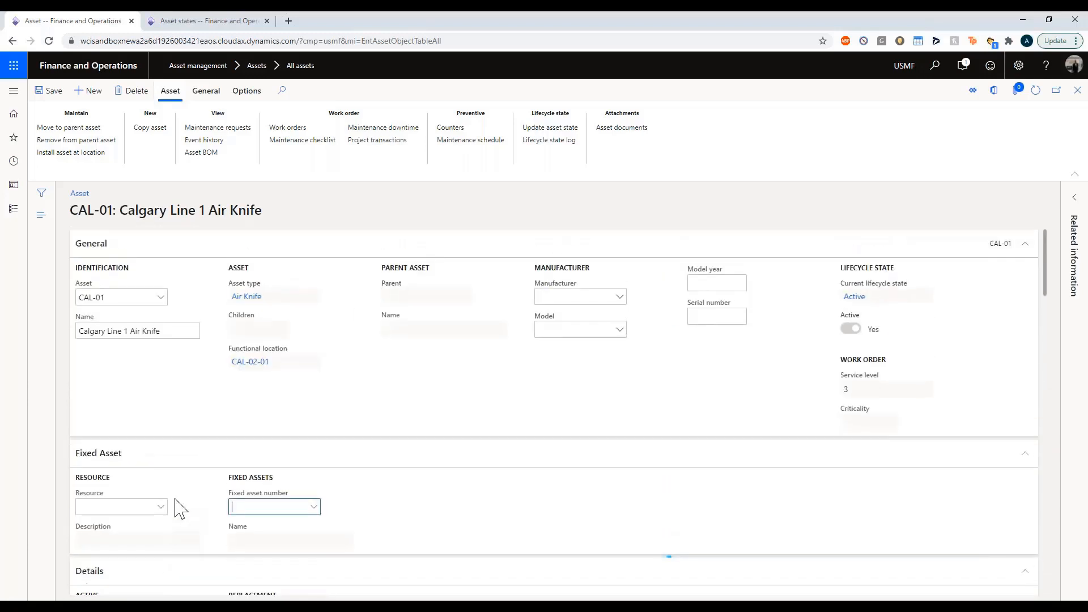
- Register an Hours counter record for CAL-01 with a value of 300 and save it
left_click(476, 129)
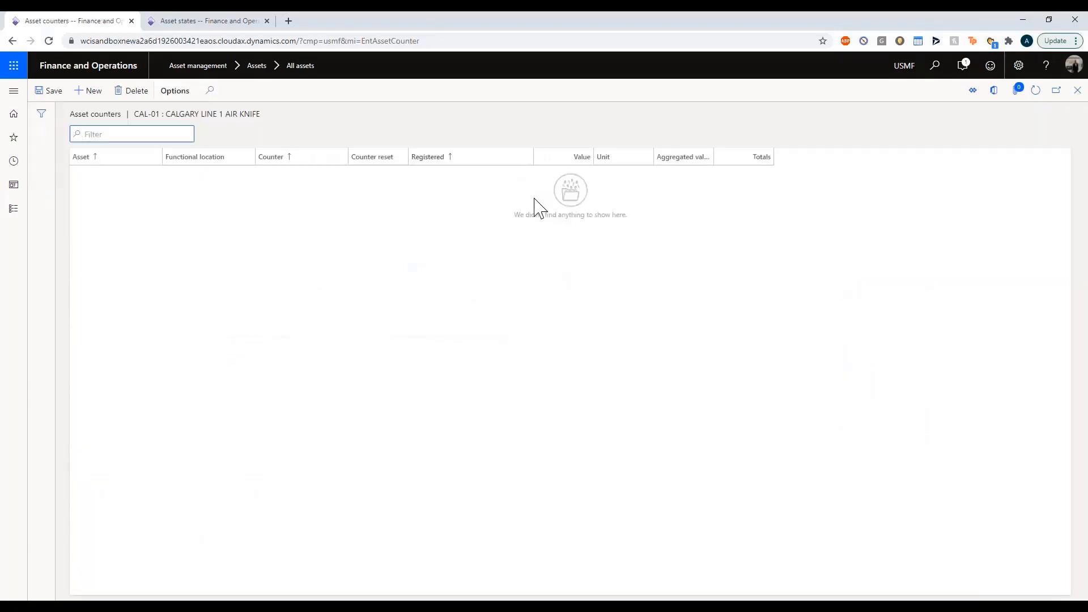
left_click(87, 90)
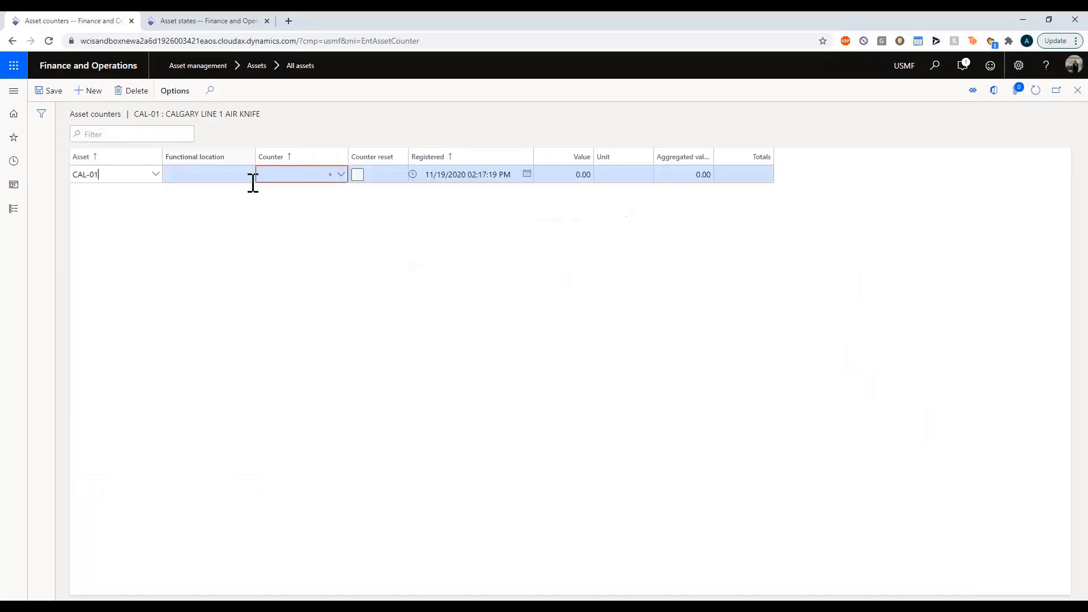
left_click(341, 174)
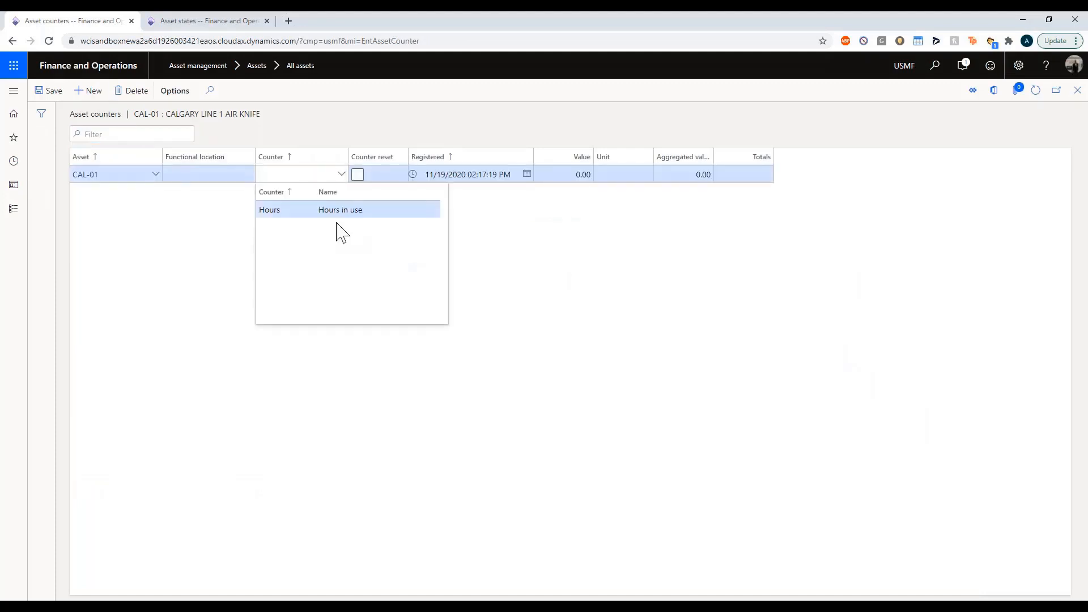
left_click(285, 211)
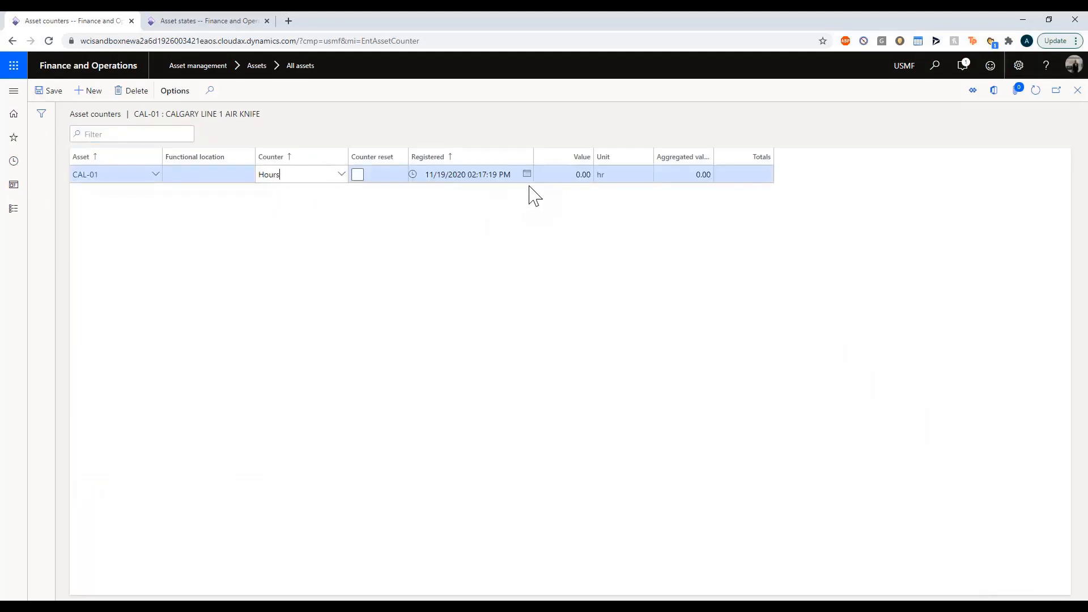
left_click(550, 175)
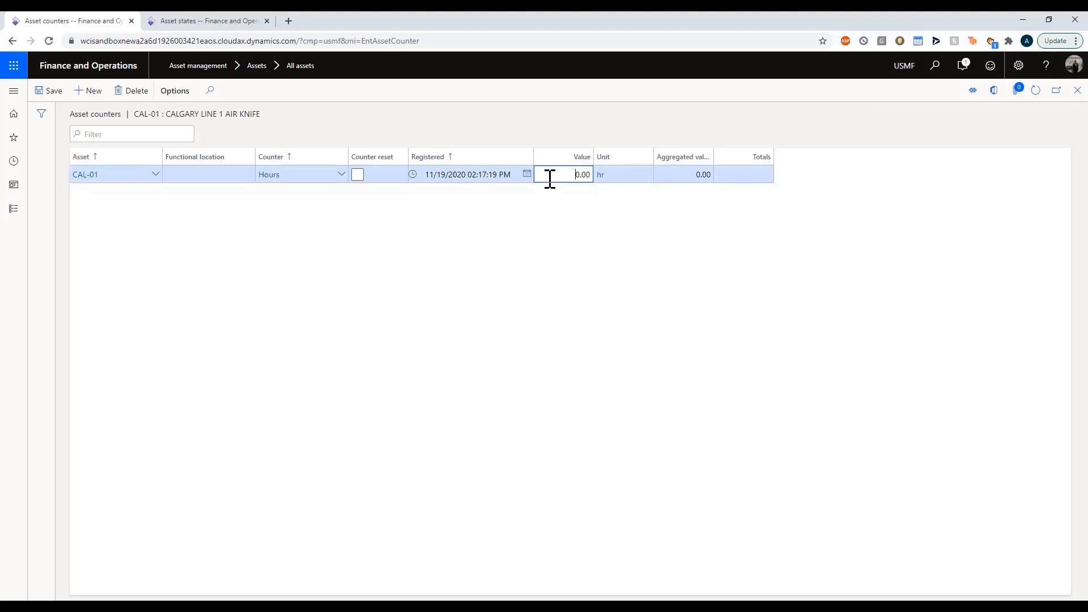
key("Tab")
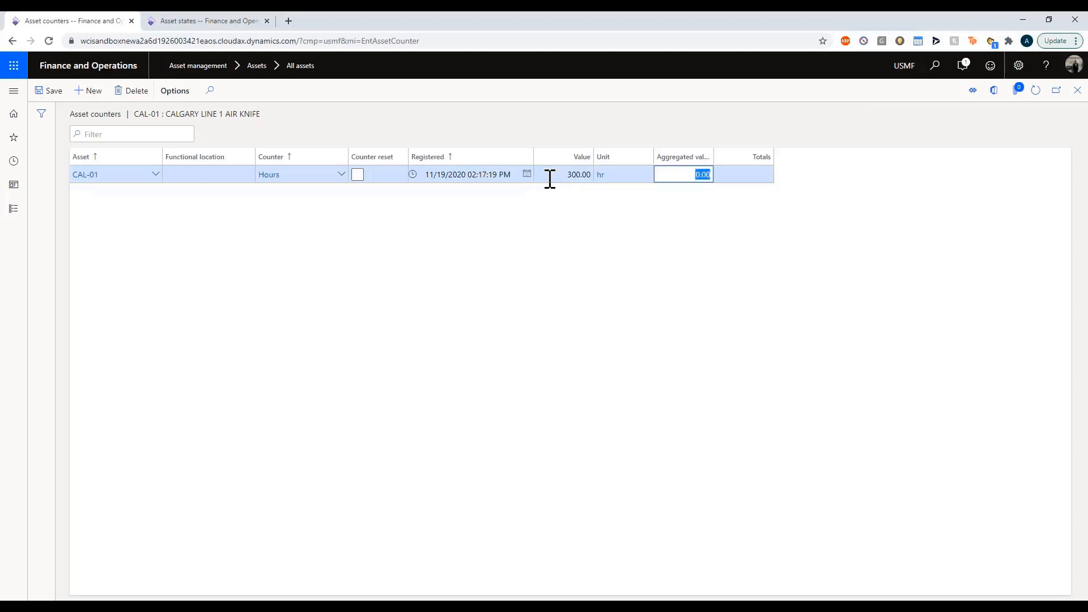
left_click(51, 91)
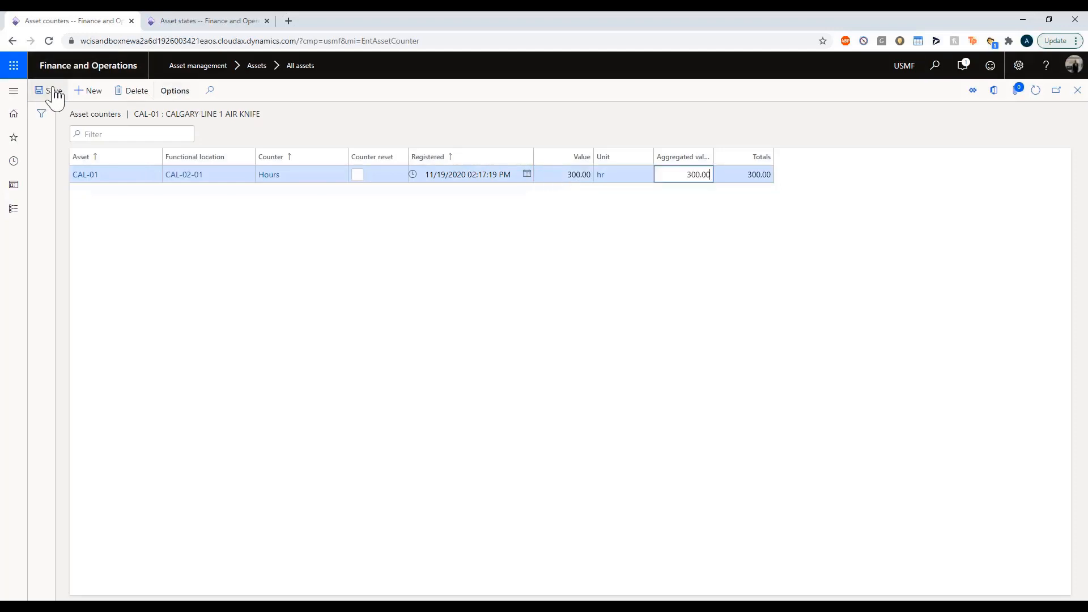
- Add a second Hours counter record for CAL-01 with an aggregated value of 600 and save it
left_click(89, 91)
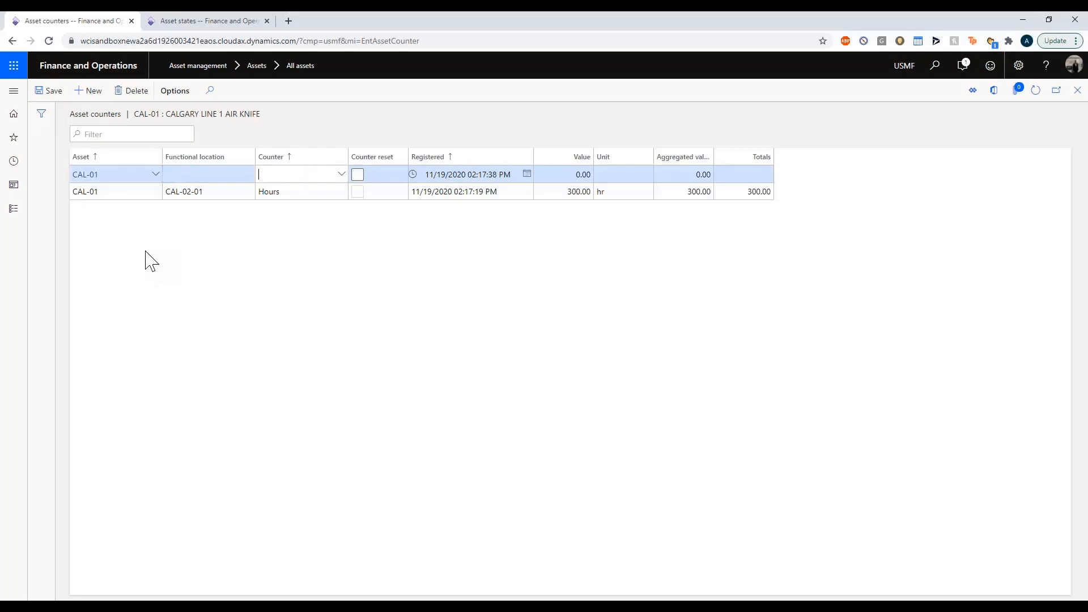
type("Hours")
key("Tab")
key("Tab")
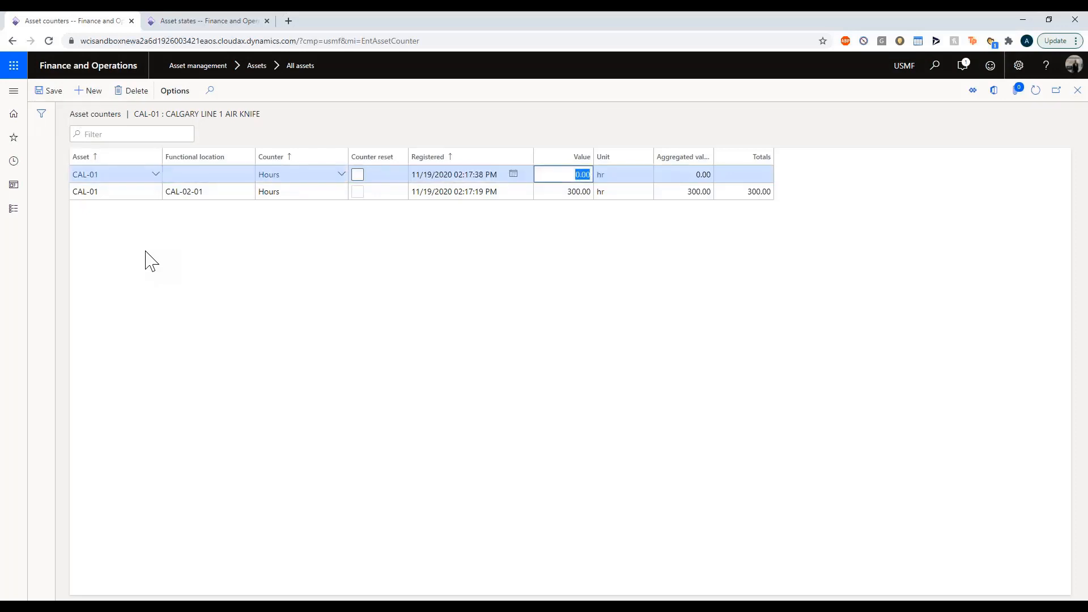
key("Tab")
type("600")
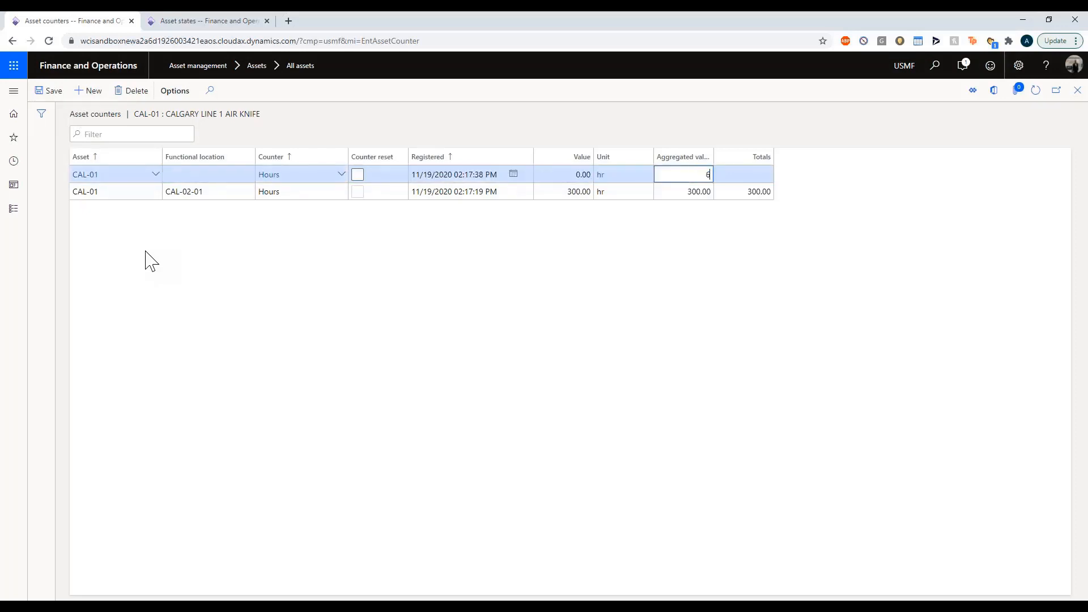
key("Tab")
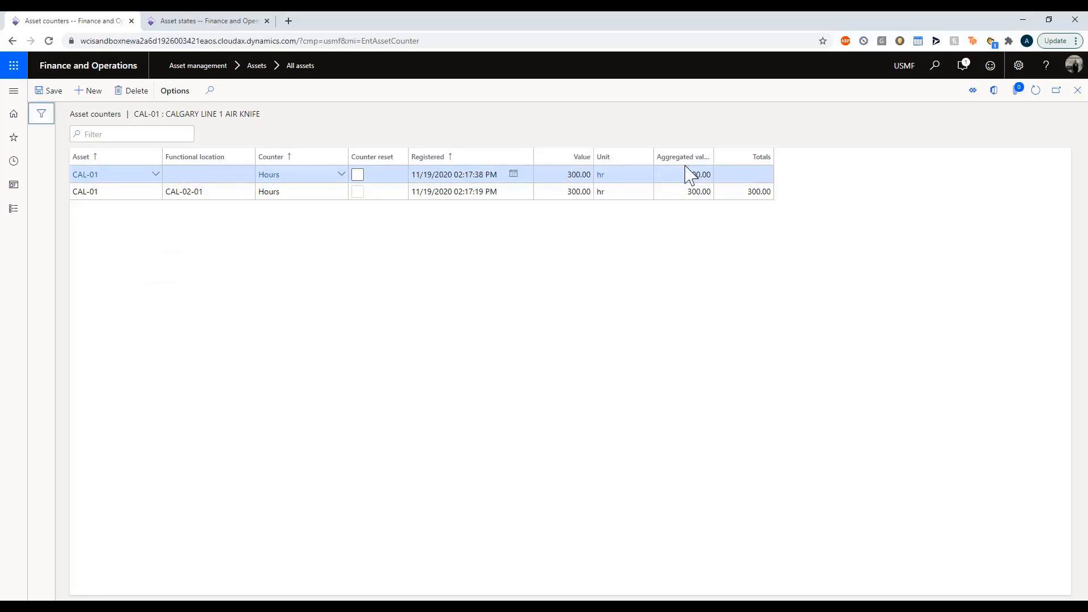
left_click(54, 90)
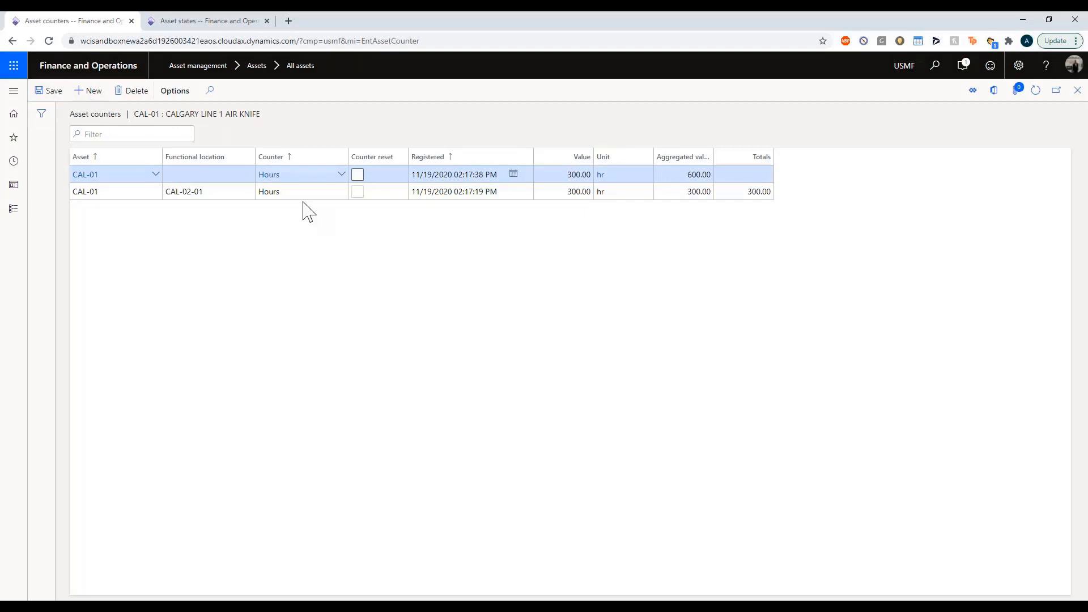